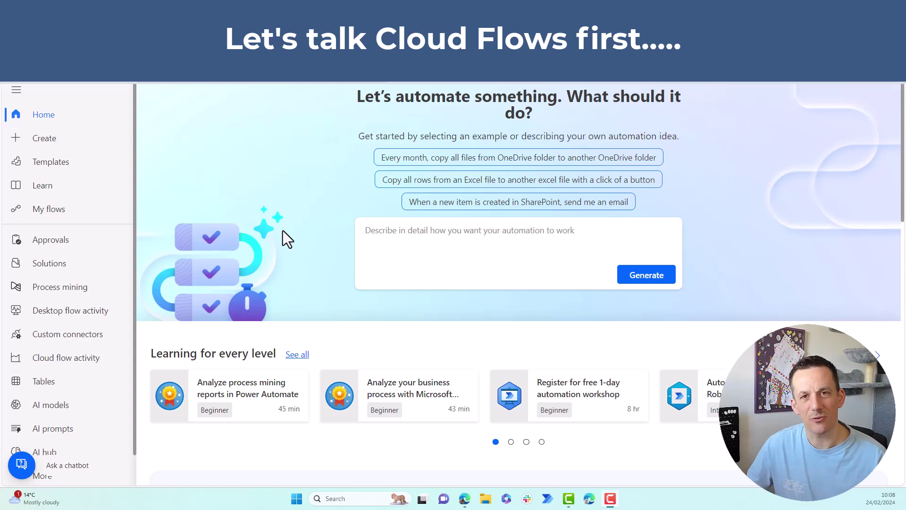
# - Go to the Create page with its six blank-start flow options, from automated to desktop flows
pyautogui.click(53, 141)
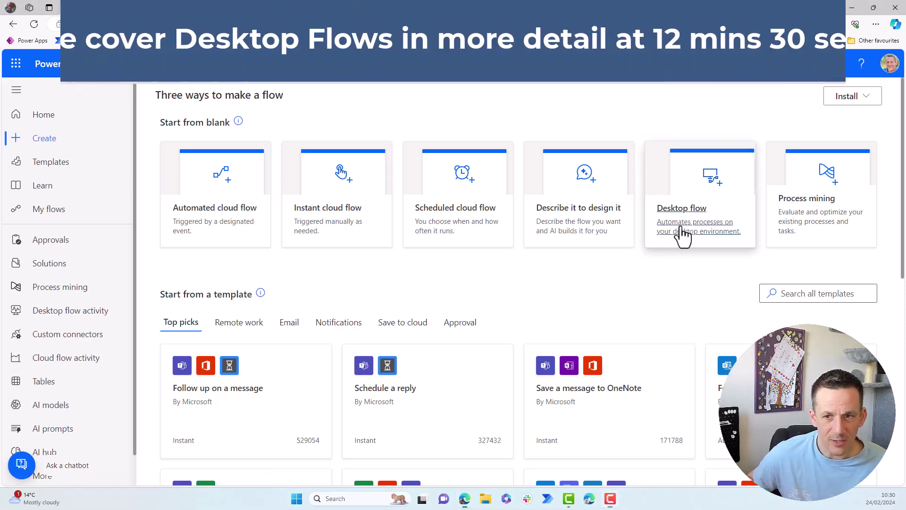
pyautogui.click(682, 234)
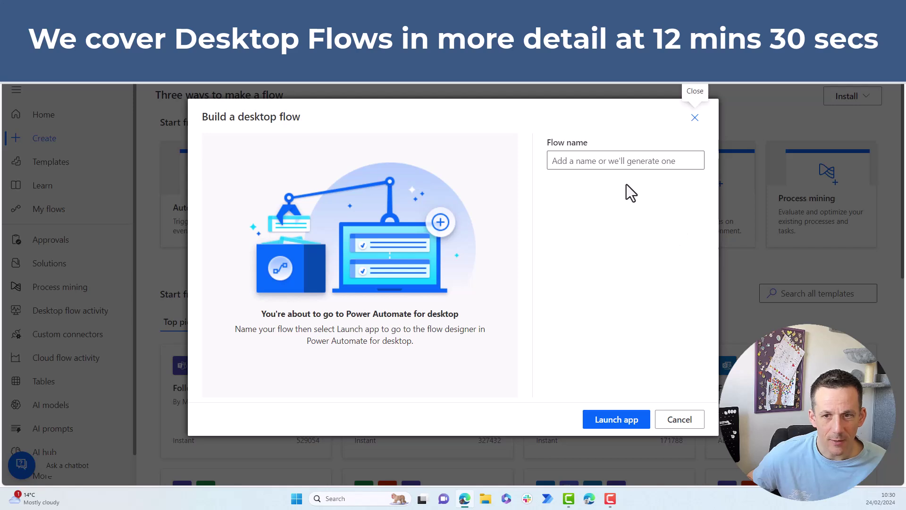
pyautogui.click(618, 160)
pyautogui.write('123')
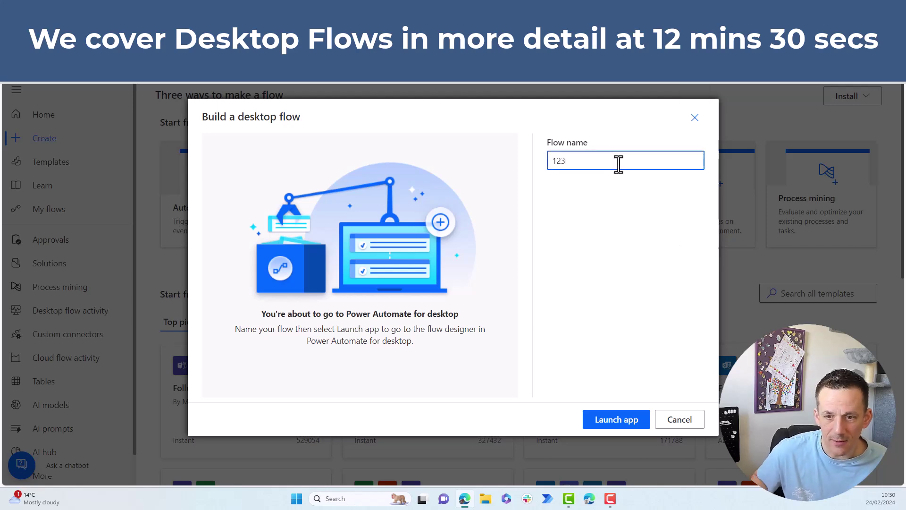
pyautogui.click(614, 419)
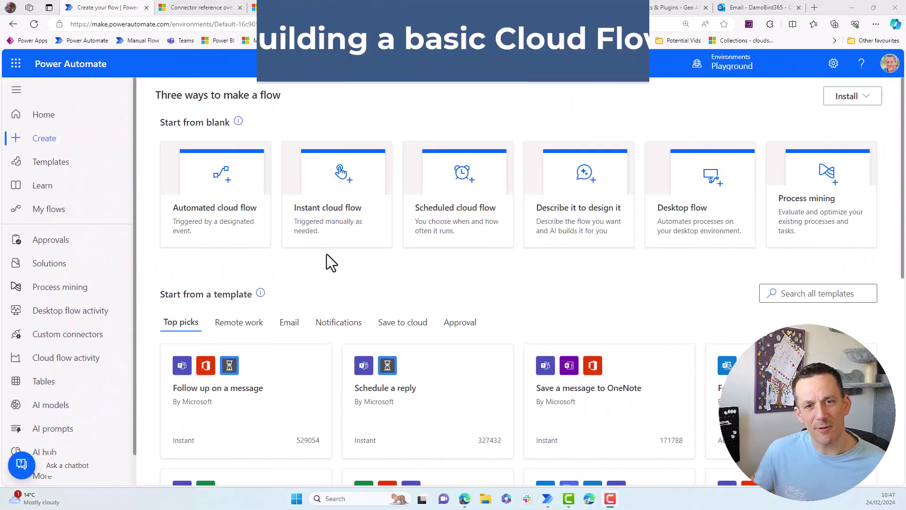
# - Create an instant cloud flow named 'Test Flow' with the 'Manually trigger a flow' trigger
pyautogui.click(337, 232)
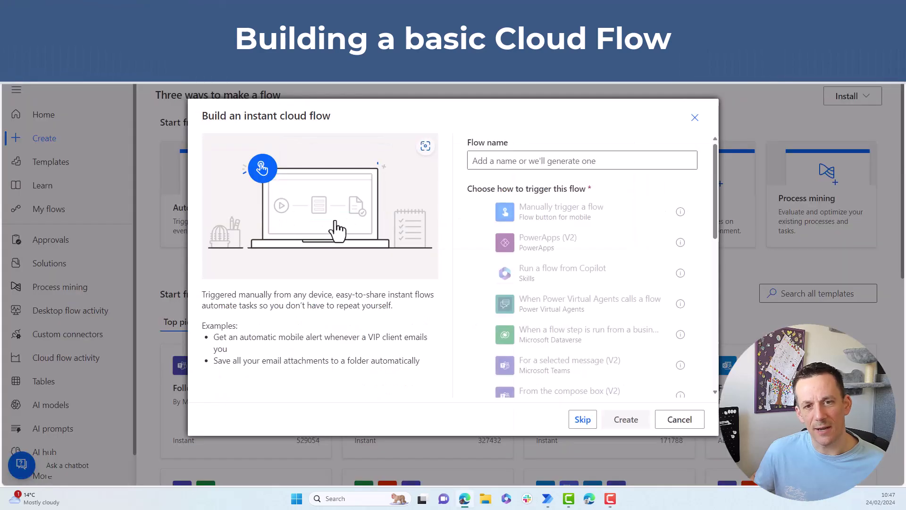
pyautogui.click(562, 218)
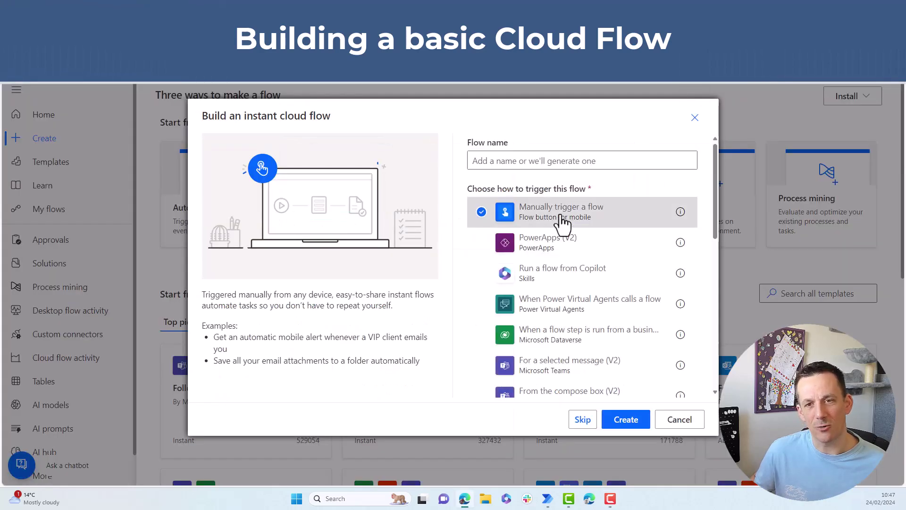
pyautogui.click(561, 163)
pyautogui.write('Test Flow')
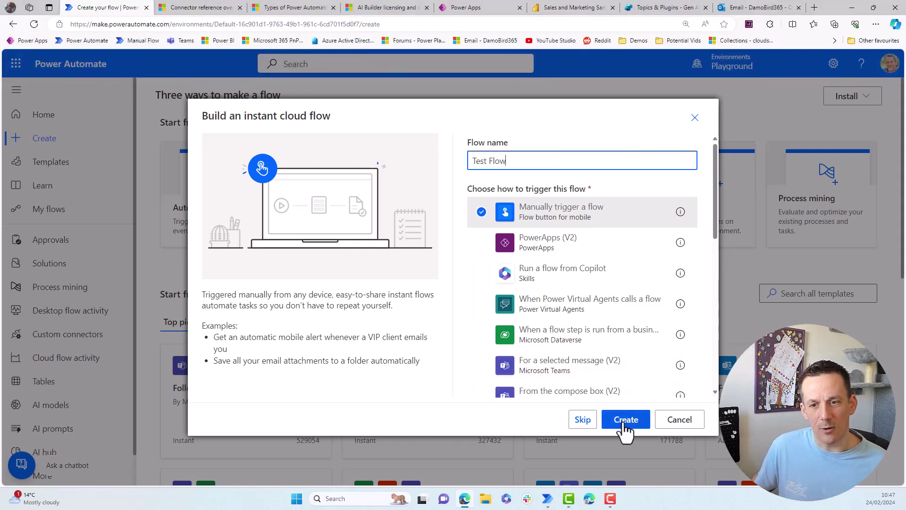
pyautogui.click(625, 420)
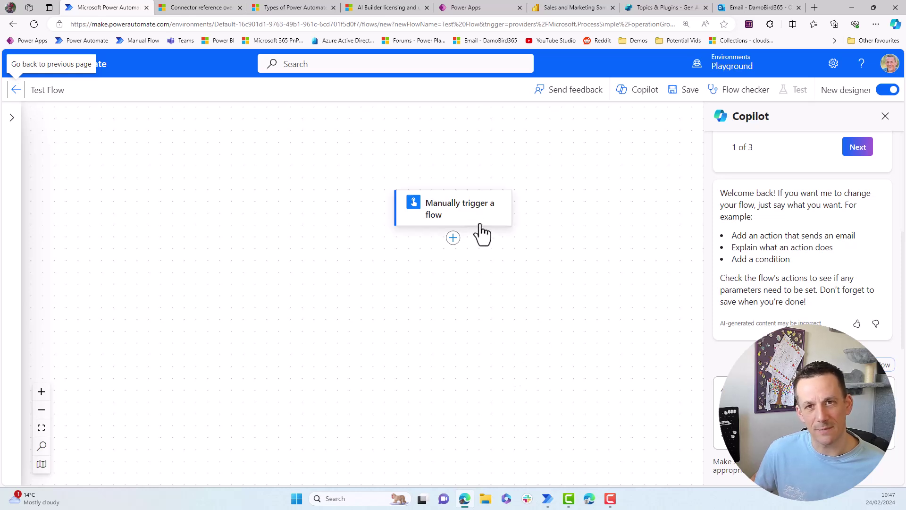
# - Add an Office 365 Outlook 'Send an email (V2)' action below the manual trigger, found by searching 'send email'
pyautogui.click(453, 237)
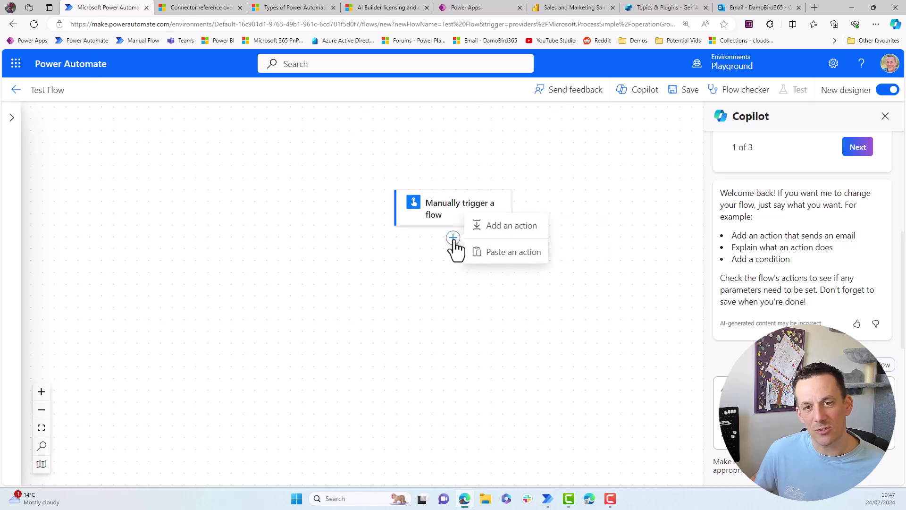
pyautogui.click(501, 227)
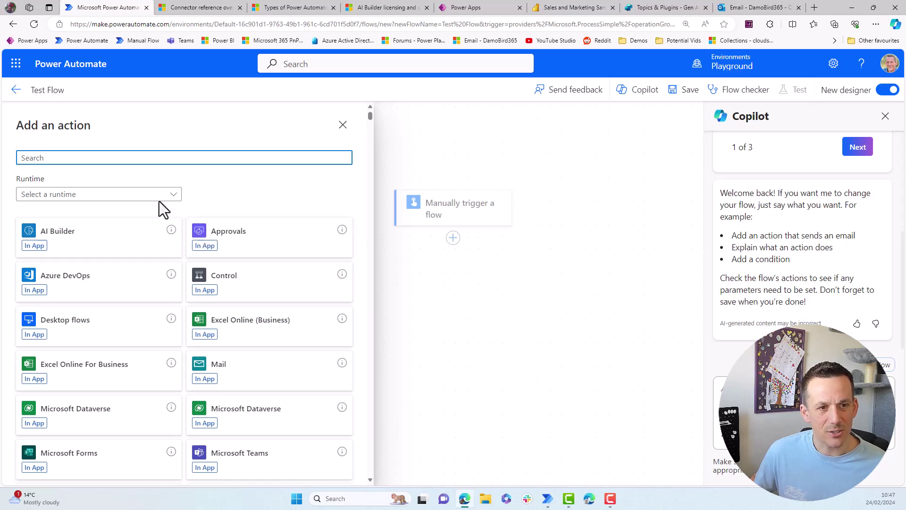
pyautogui.write('send')
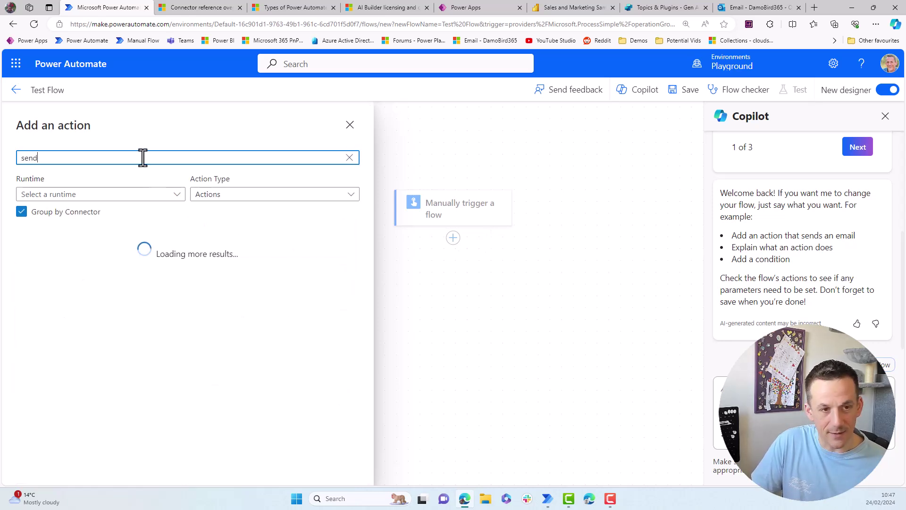
pyautogui.write(' email')
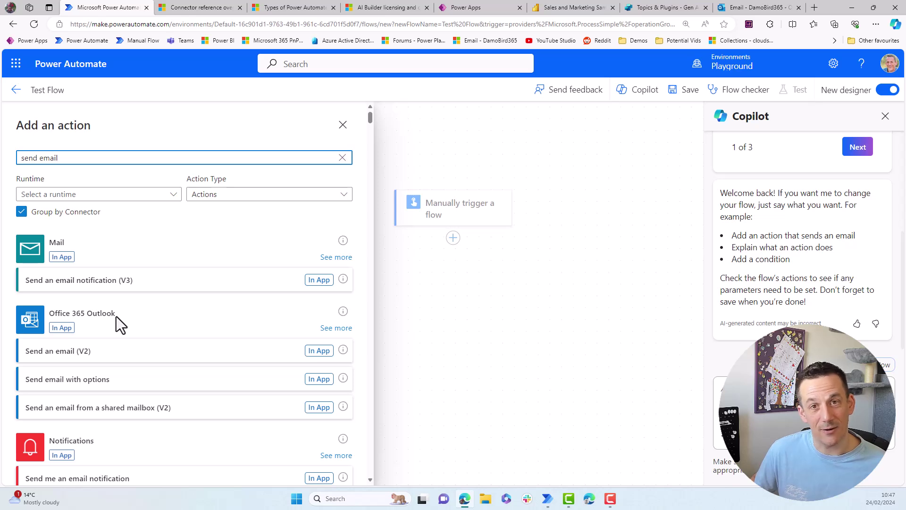
pyautogui.click(58, 360)
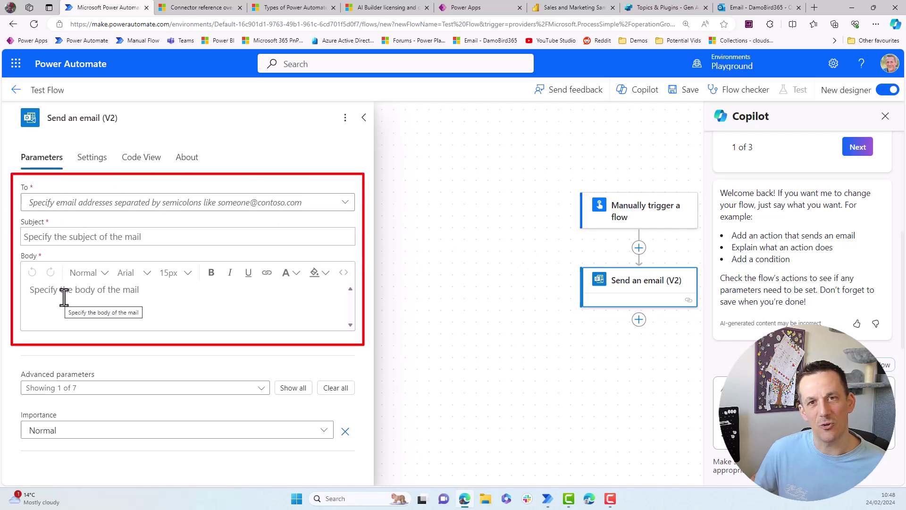
# - Fill the email's To with the recipient's address, Subject with 'Test' and Body with 'Test body'
pyautogui.click(72, 203)
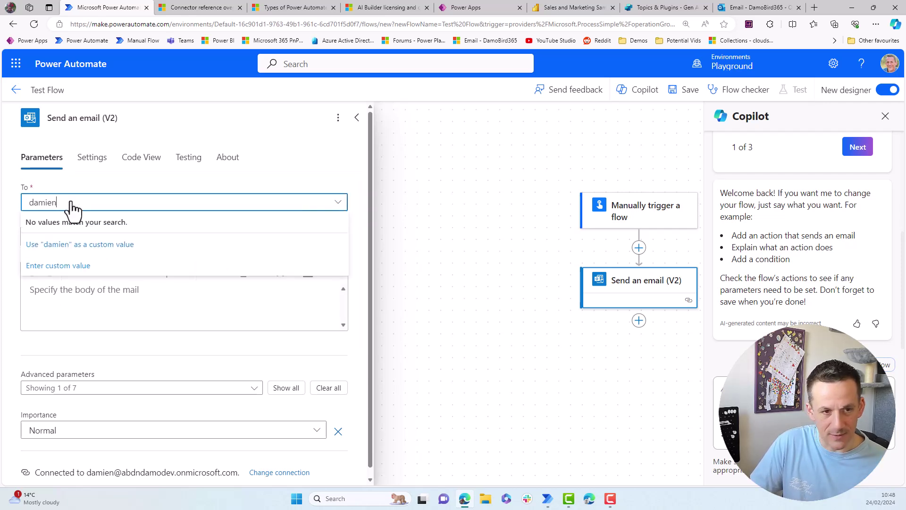
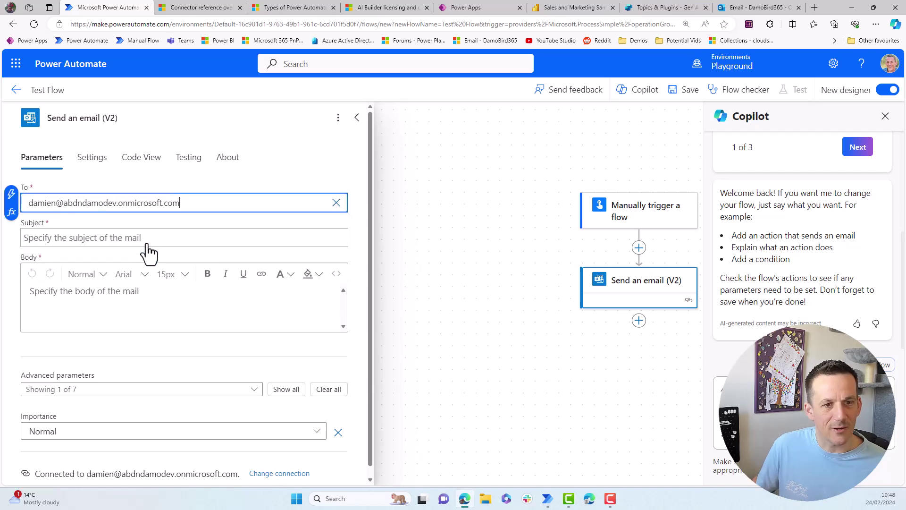
pyautogui.click(143, 238)
pyautogui.write('Test')
pyautogui.click(136, 296)
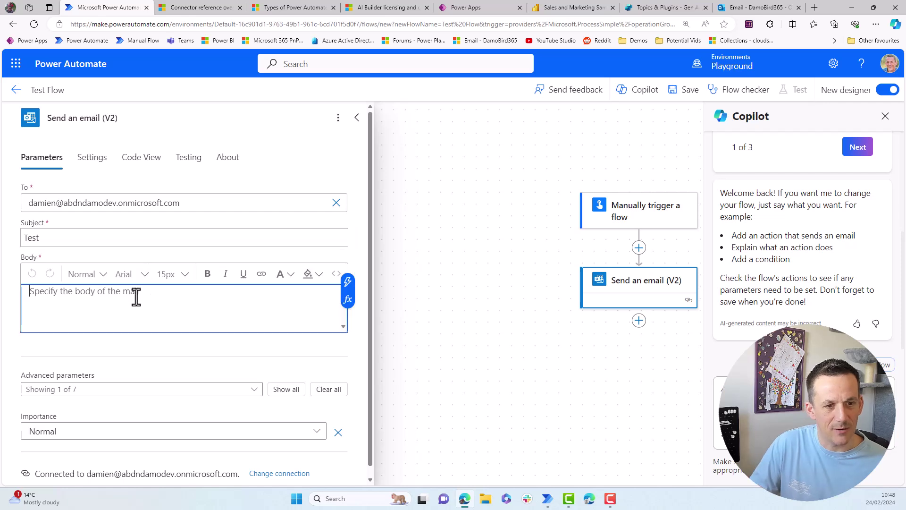
pyautogui.write('Test ')
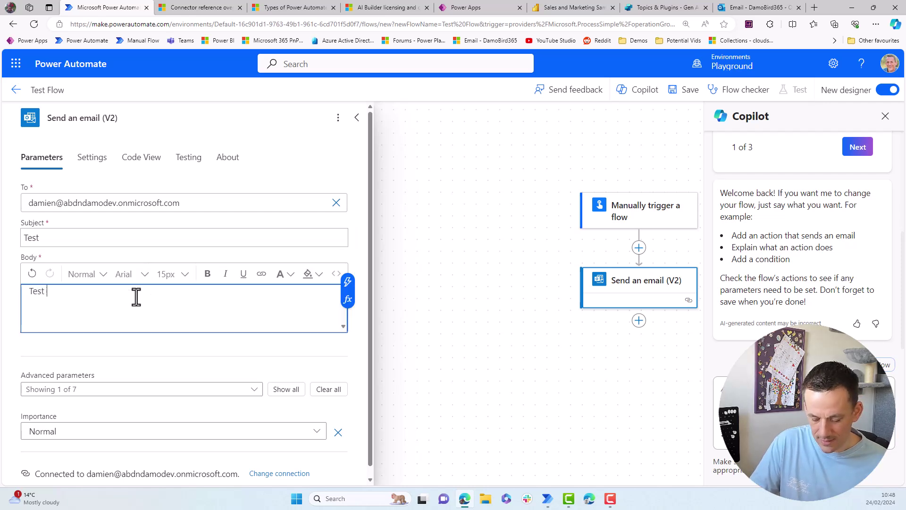
pyautogui.write('body')
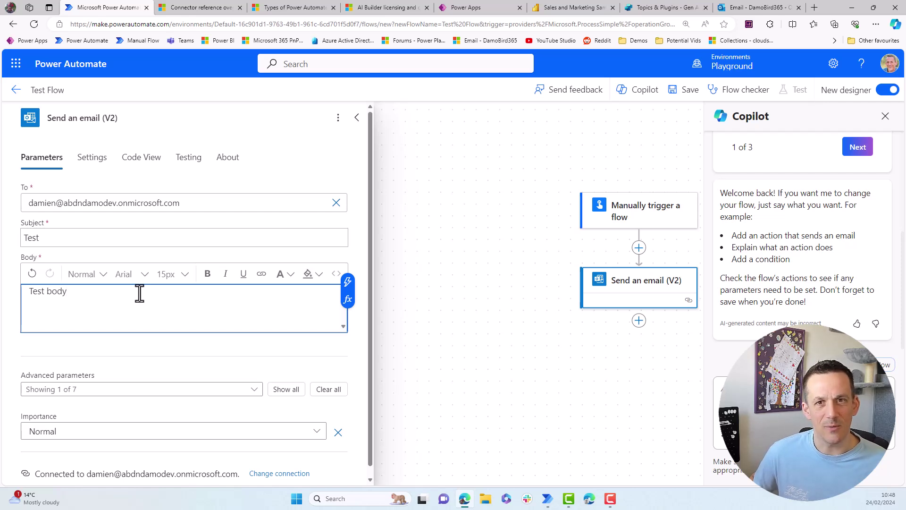
# - Insert the expression utcnow('dd MMMM yyyy') into the email body after 'Test body'
pyautogui.click(347, 287)
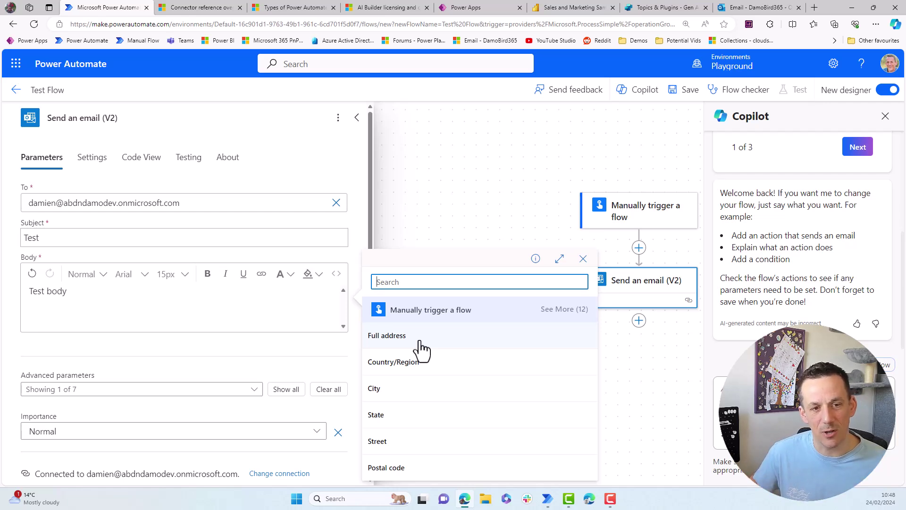
pyautogui.click(314, 308)
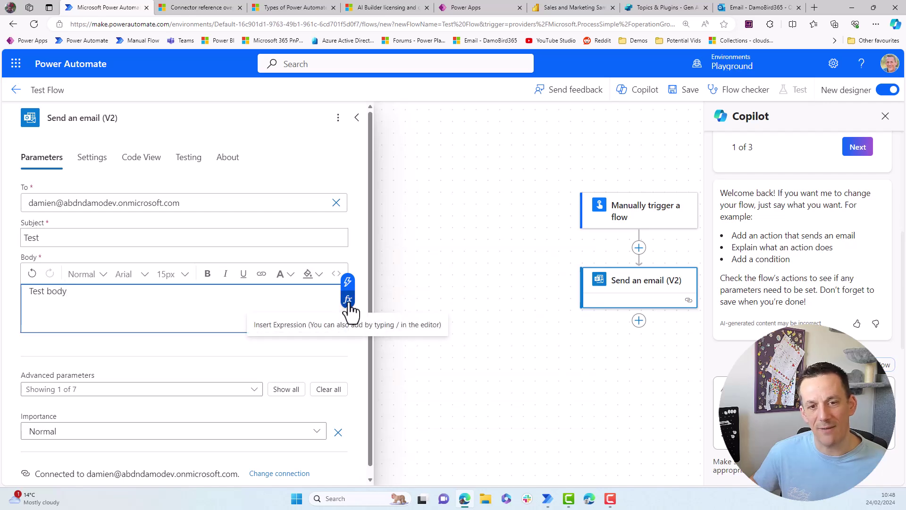
pyautogui.click(348, 302)
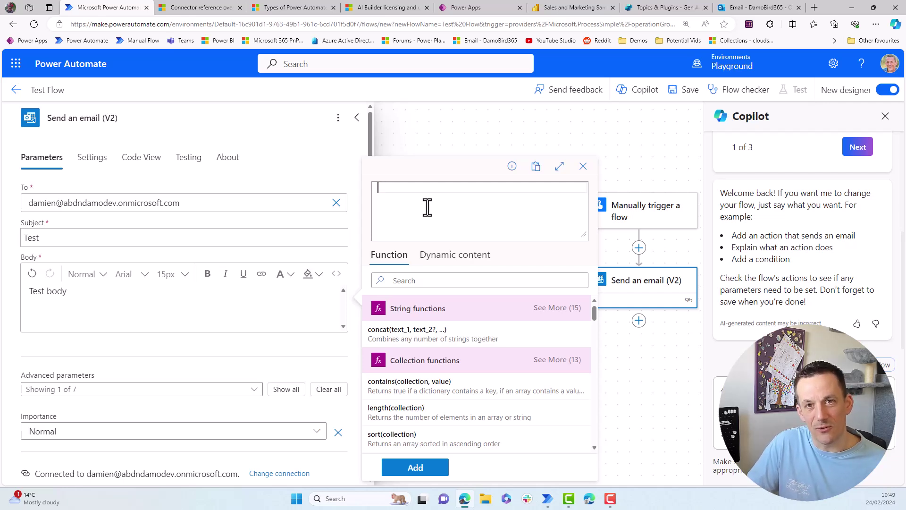
pyautogui.write('utc')
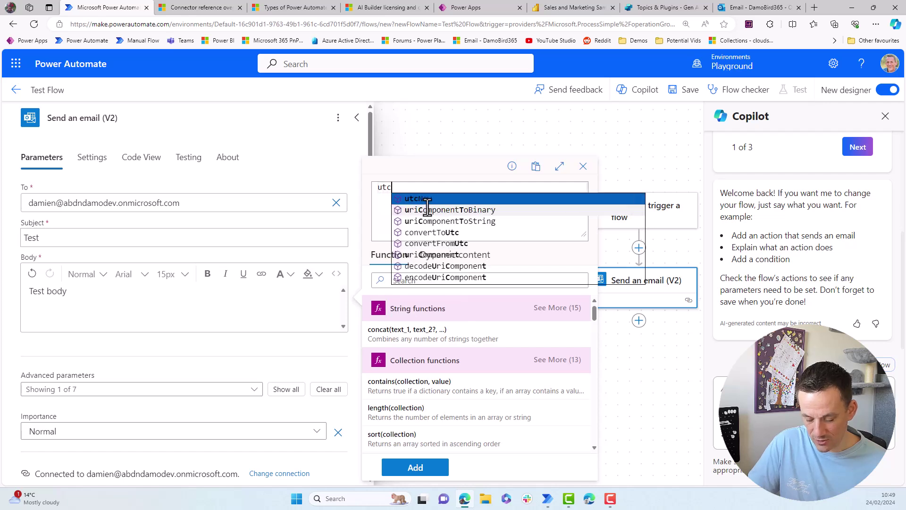
pyautogui.write('now()')
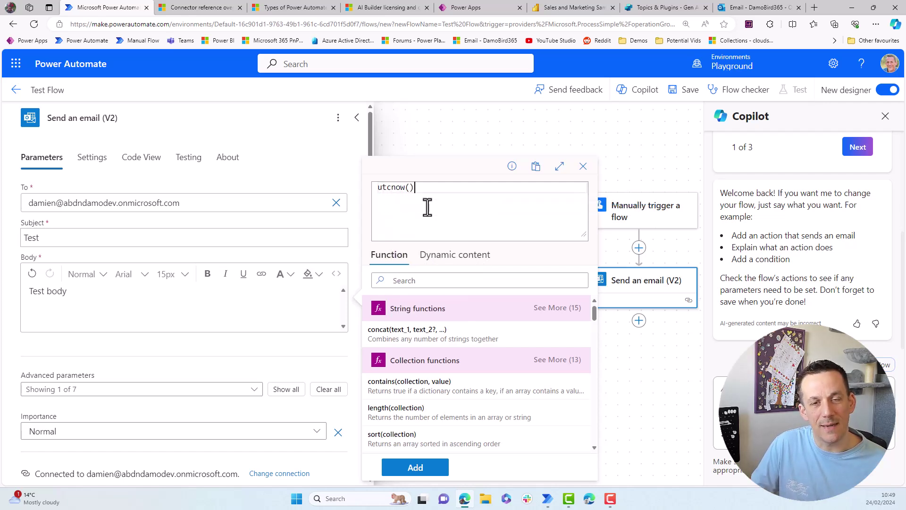
pyautogui.press('Left')
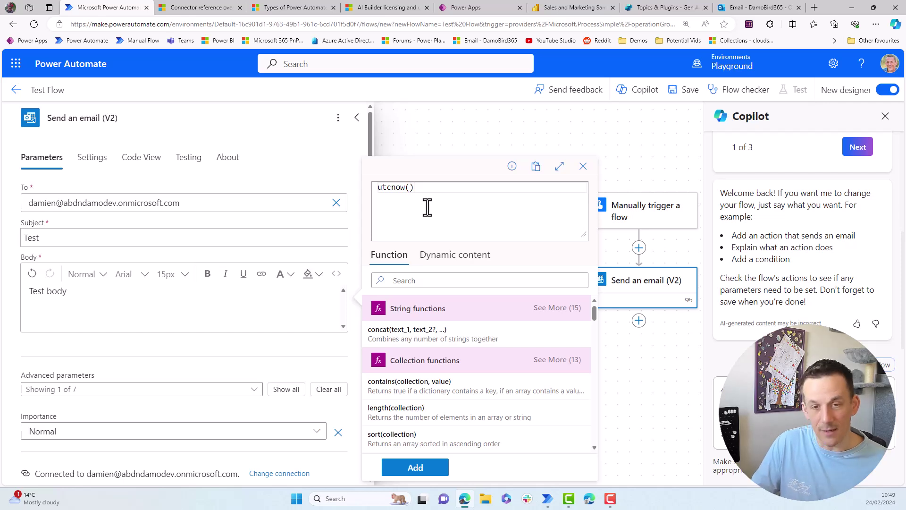
pyautogui.write("'")
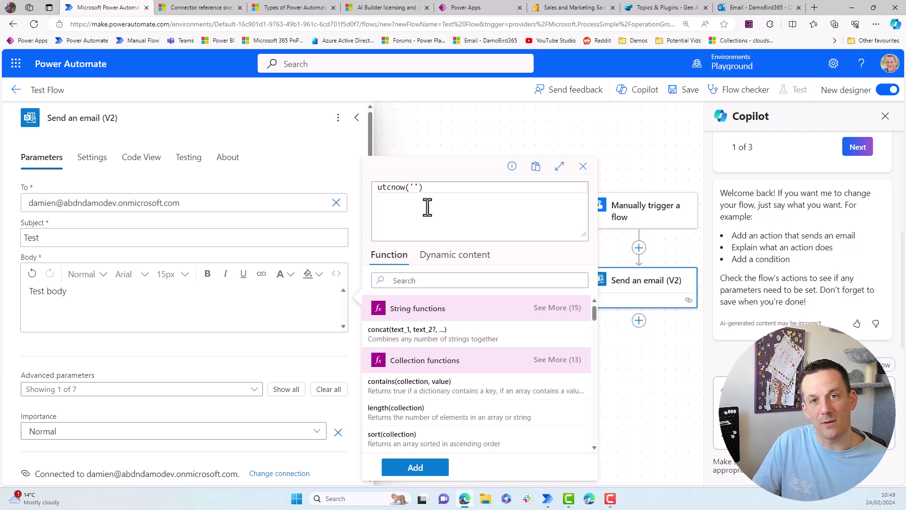
pyautogui.write('dd ')
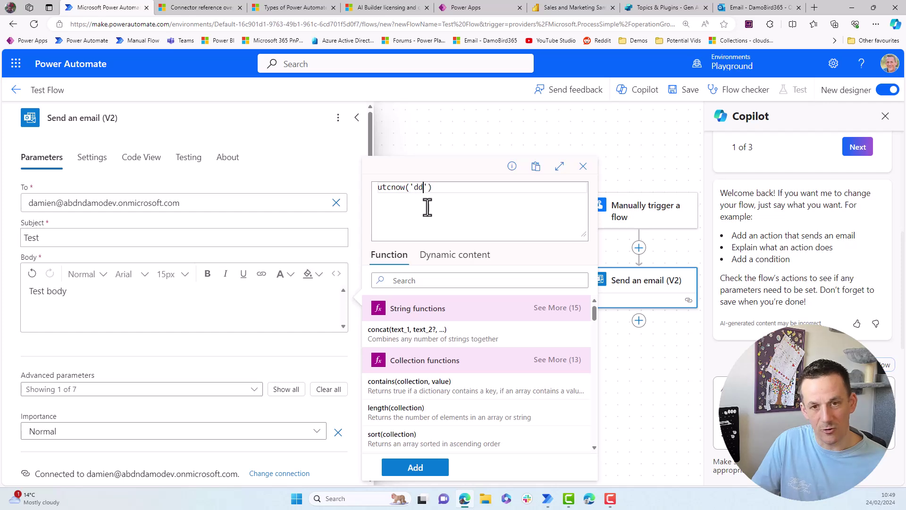
pyautogui.write('MMMM')
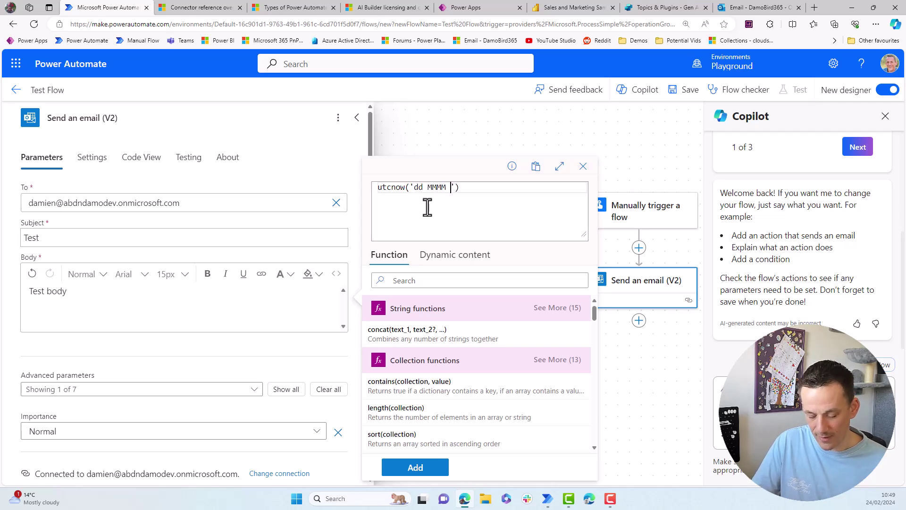
pyautogui.write(' yyyy')
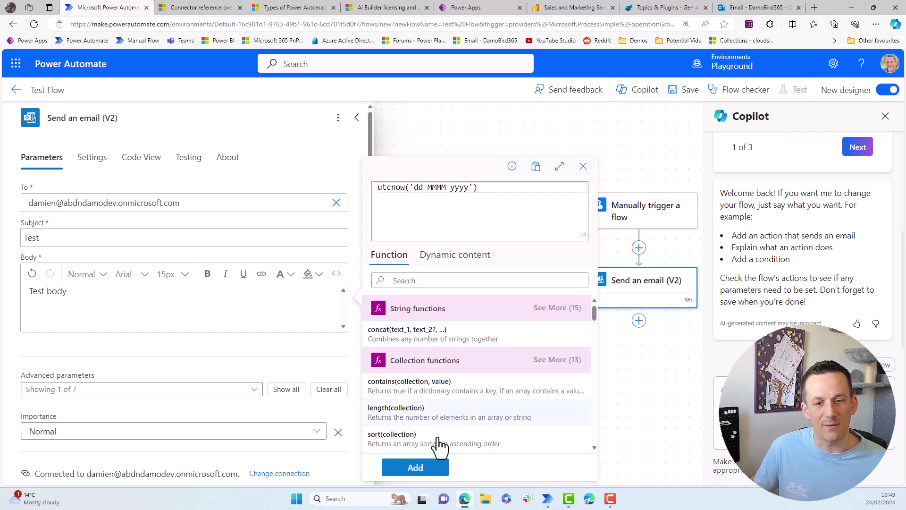
pyautogui.click(415, 467)
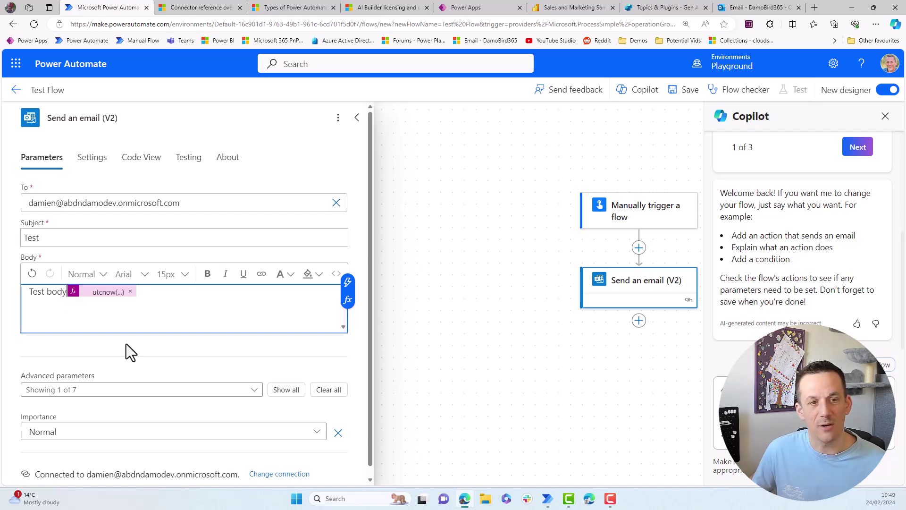
# - Add a space before the date token, save Test Flow, and run a manual test of it
pyautogui.click(183, 294)
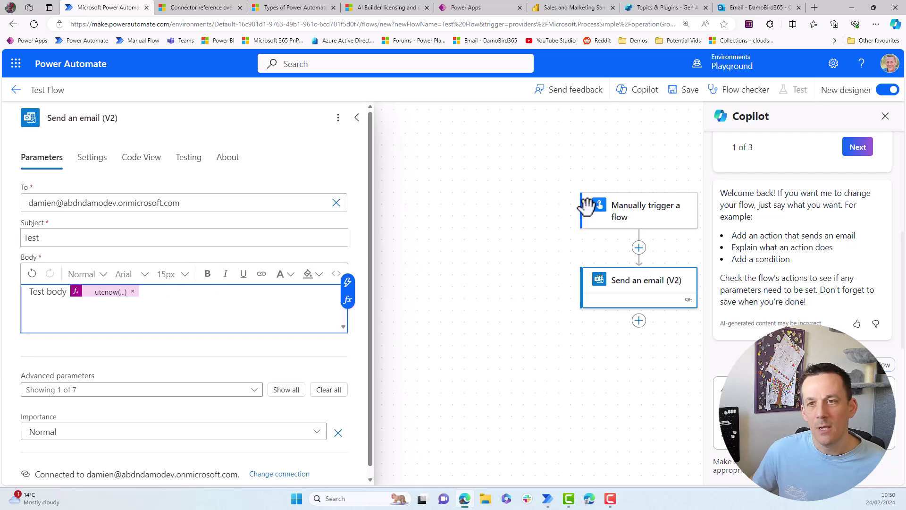
pyautogui.click(684, 96)
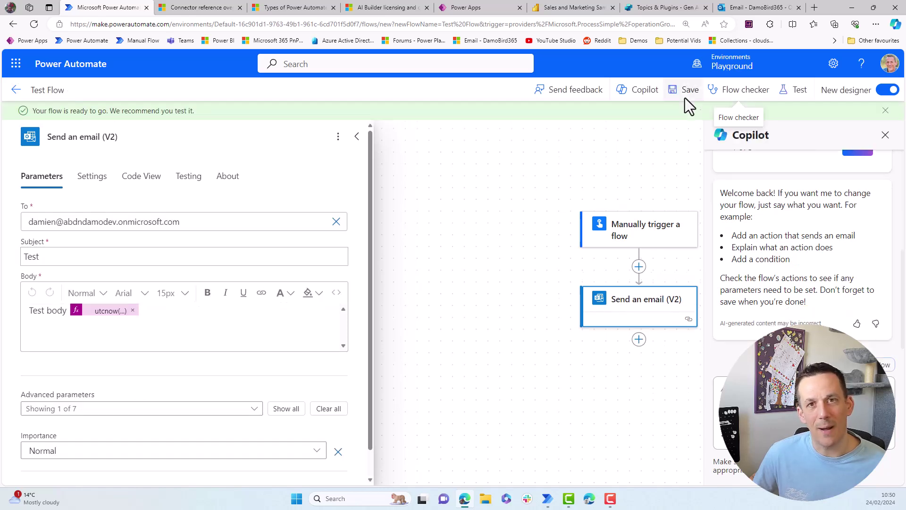
pyautogui.click(793, 92)
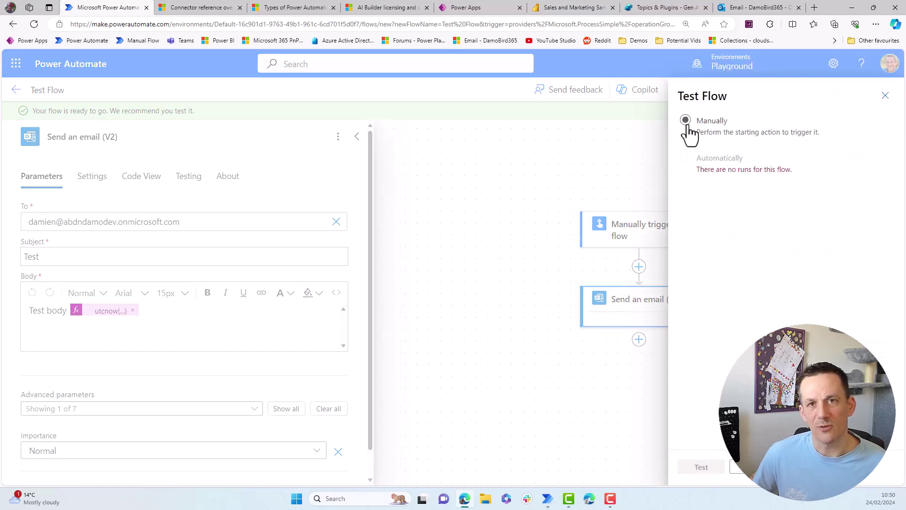
pyautogui.click(687, 125)
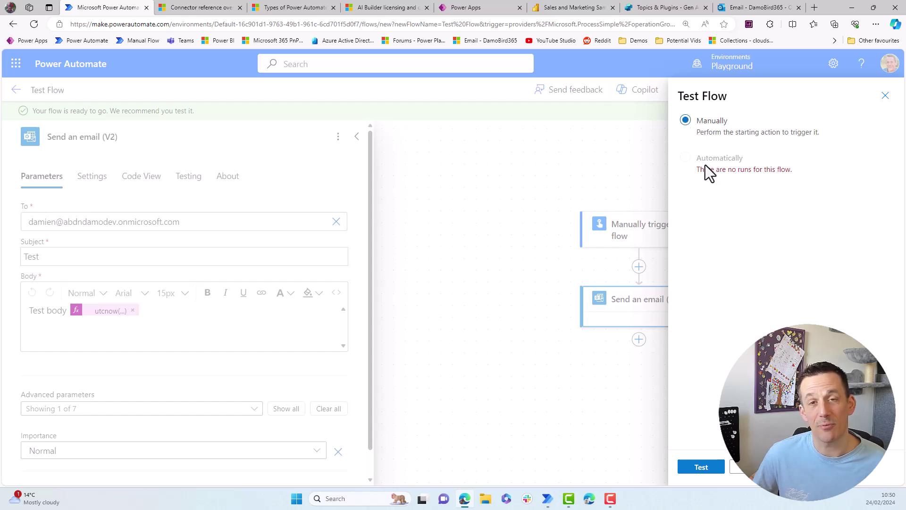
pyautogui.click(700, 467)
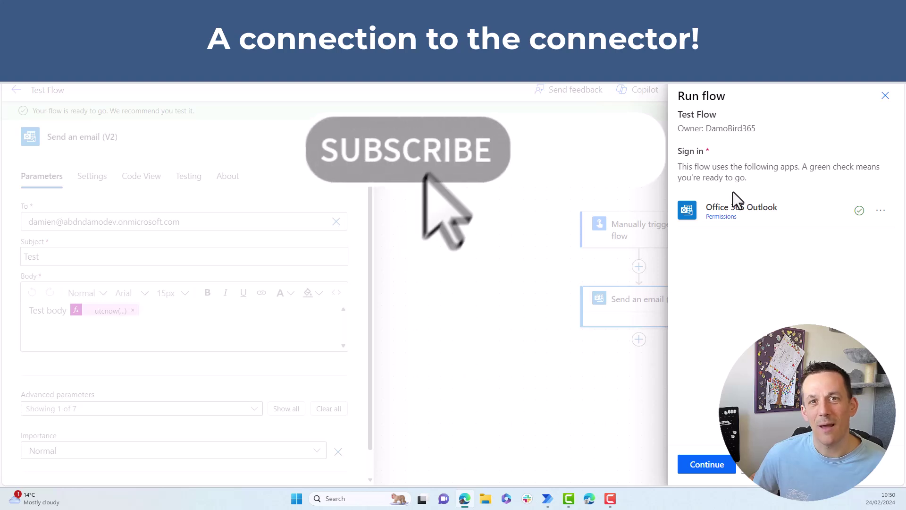
pyautogui.click(712, 468)
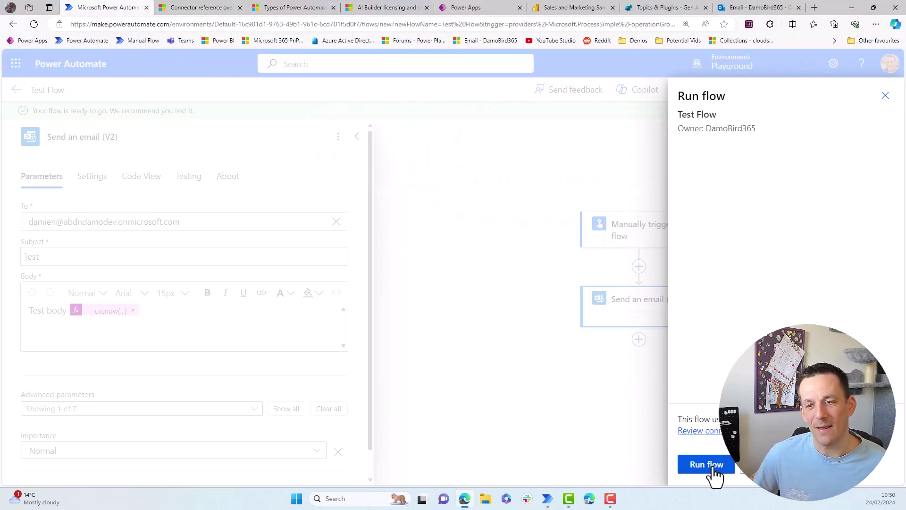
pyautogui.click(711, 469)
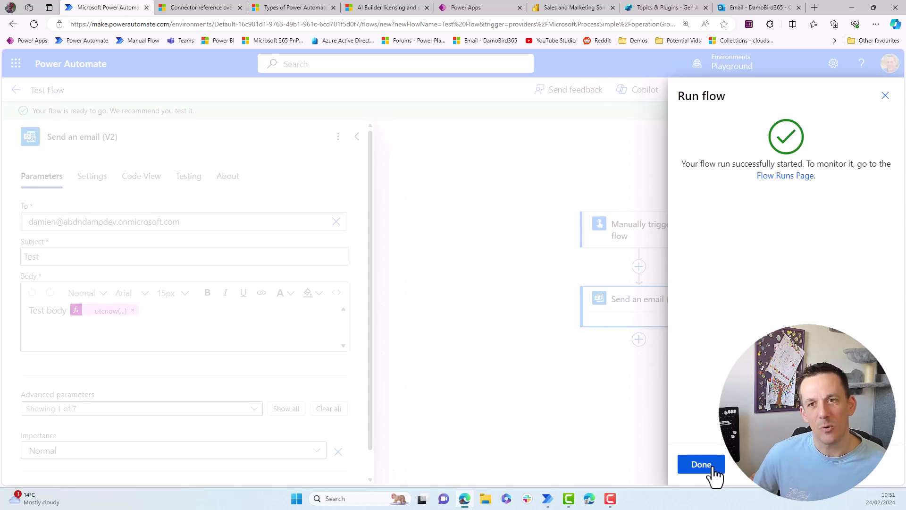
# - In Outlook, open the new 'Test' email whose body reads 'Test body 24 February 2024'
pyautogui.click(751, 9)
pyautogui.click(188, 151)
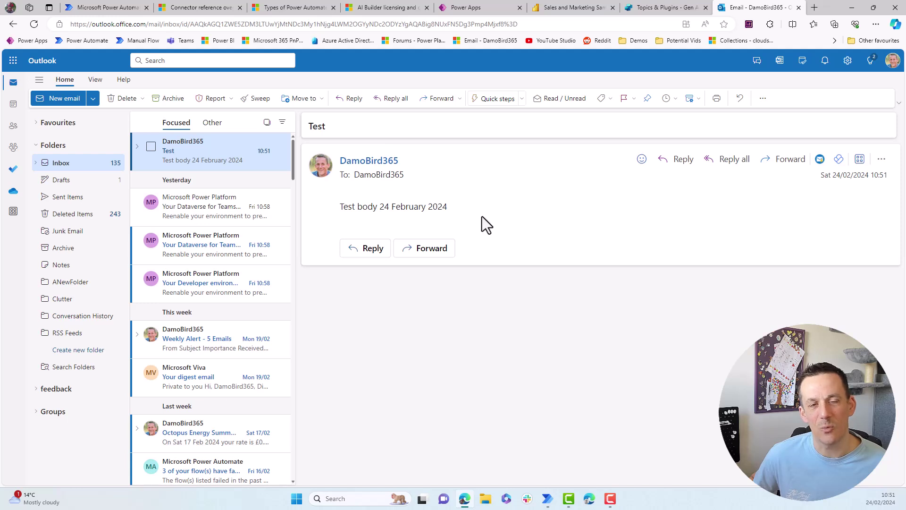
# - Back in Power Automate, close the run confirmation and review the succeeded run's email inputs
pyautogui.hotkey('ctrl', '1')
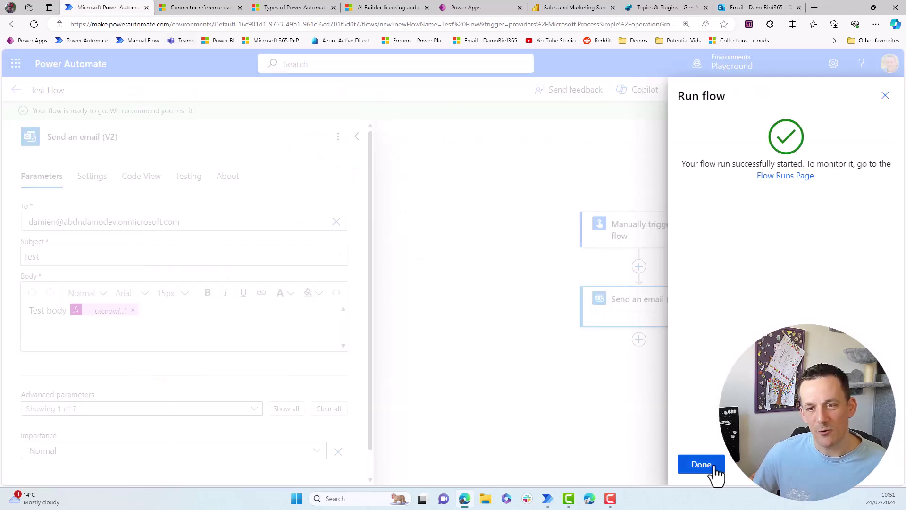
pyautogui.click(713, 467)
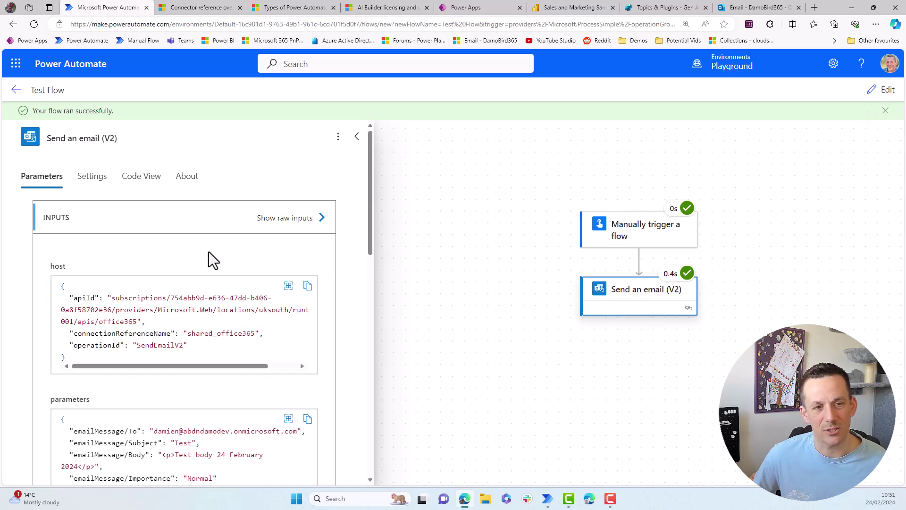
pyautogui.scroll(-2, 146, 431)
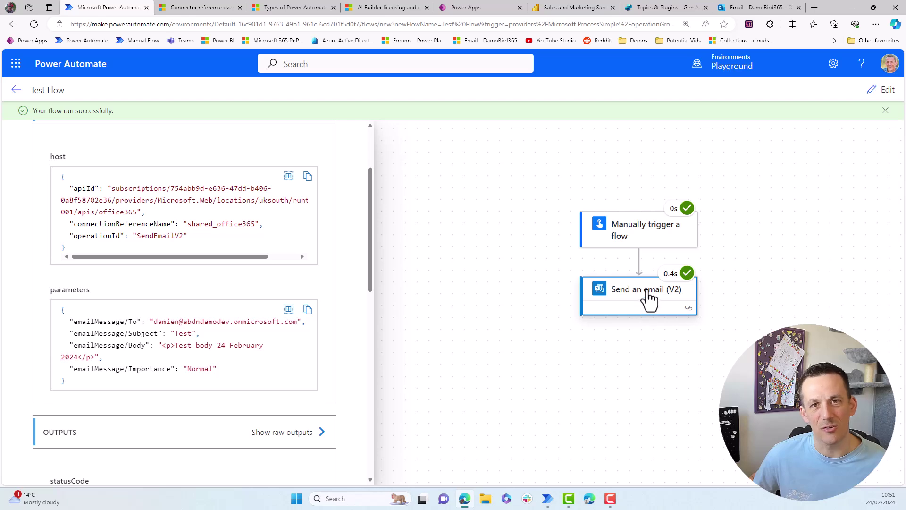
# - From Test Flow's details page, open the Feb 24 10:51:01 run in the 28-day run history
pyautogui.click(16, 90)
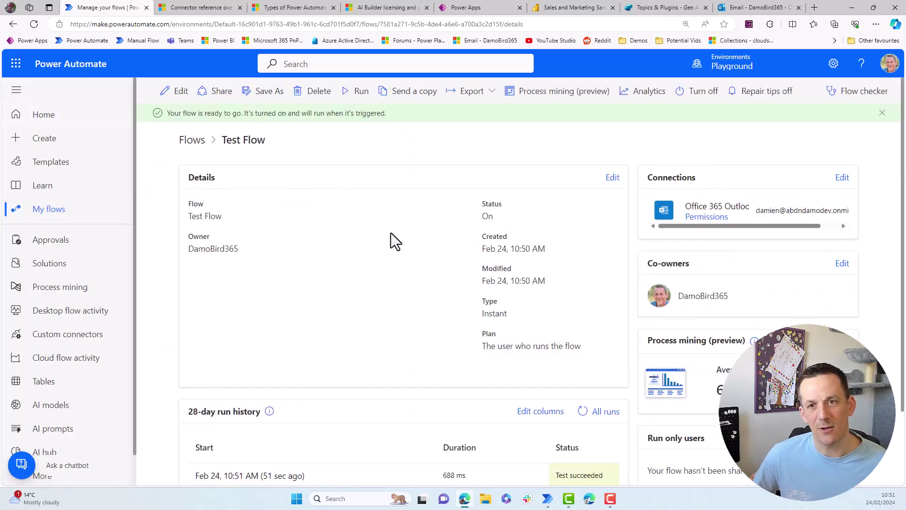
pyautogui.scroll(-2, 391, 233)
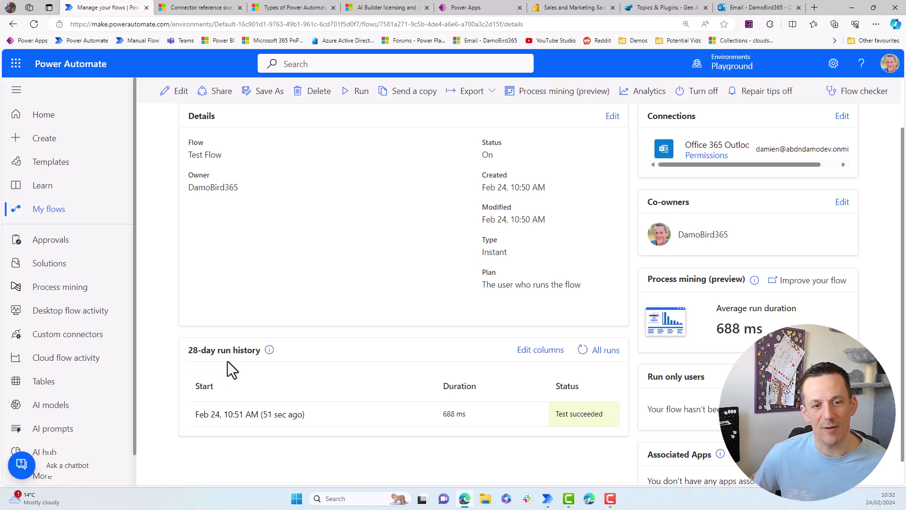
pyautogui.click(262, 415)
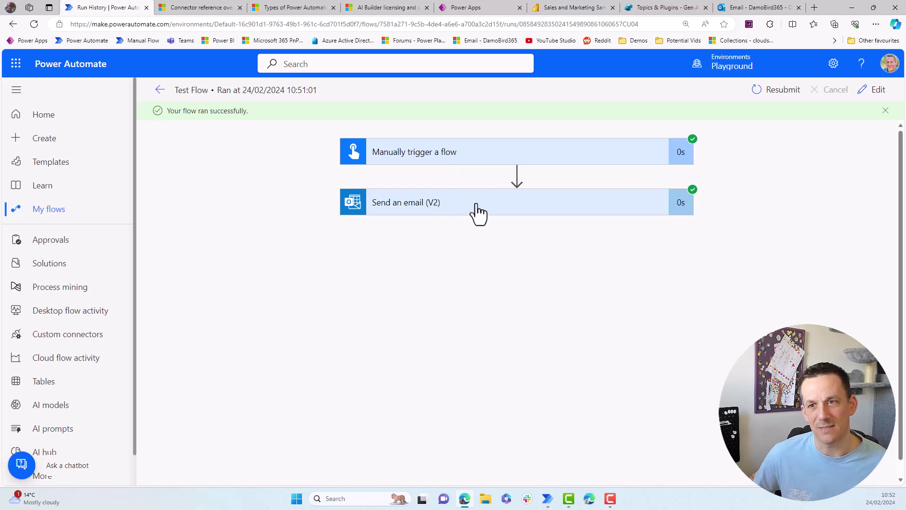
# - Inspect the email action in the classic designer, return to the new designer, then switch to Power Apps
pyautogui.click(875, 90)
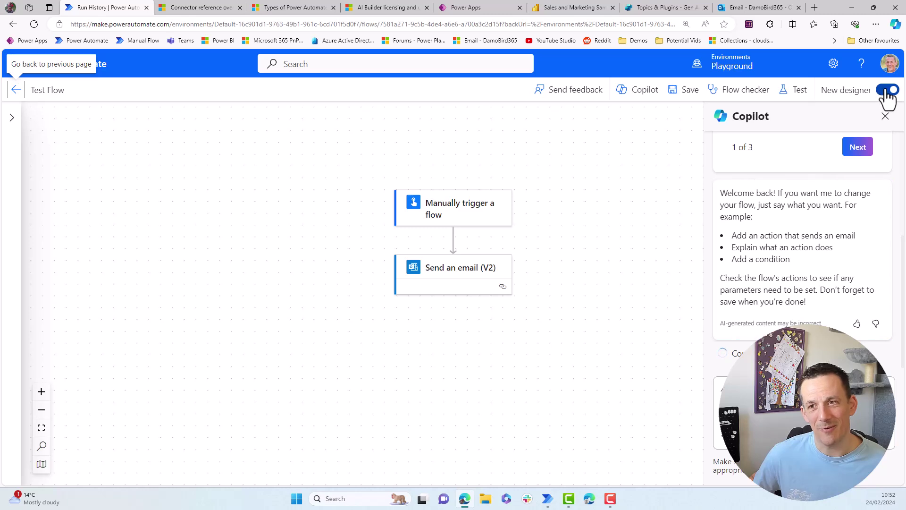
pyautogui.click(886, 91)
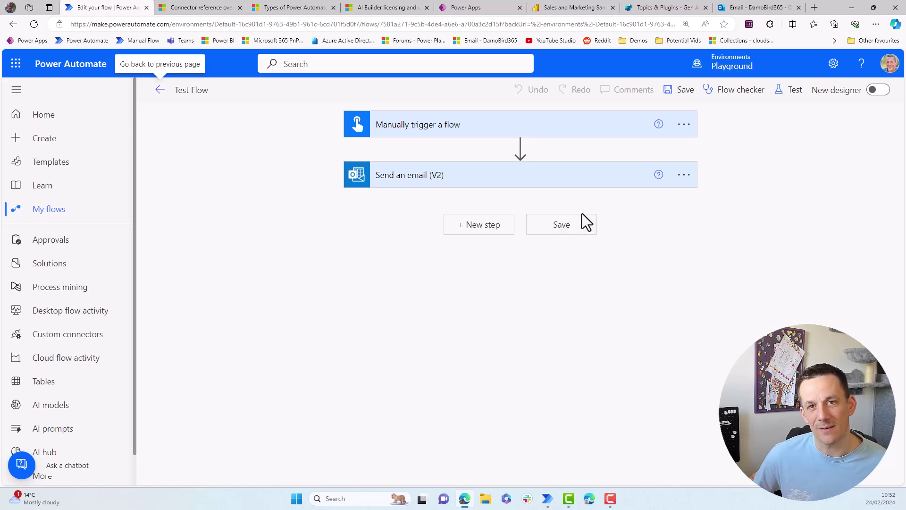
pyautogui.click(581, 186)
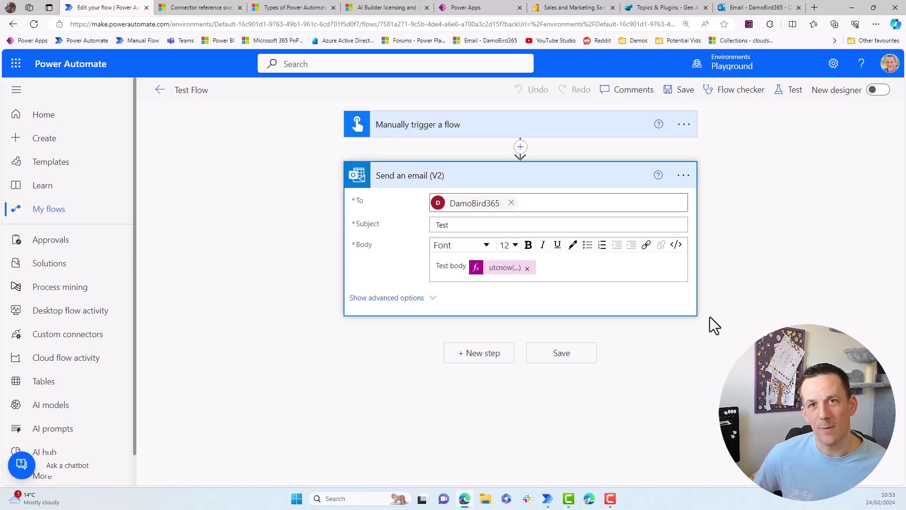
pyautogui.click(878, 89)
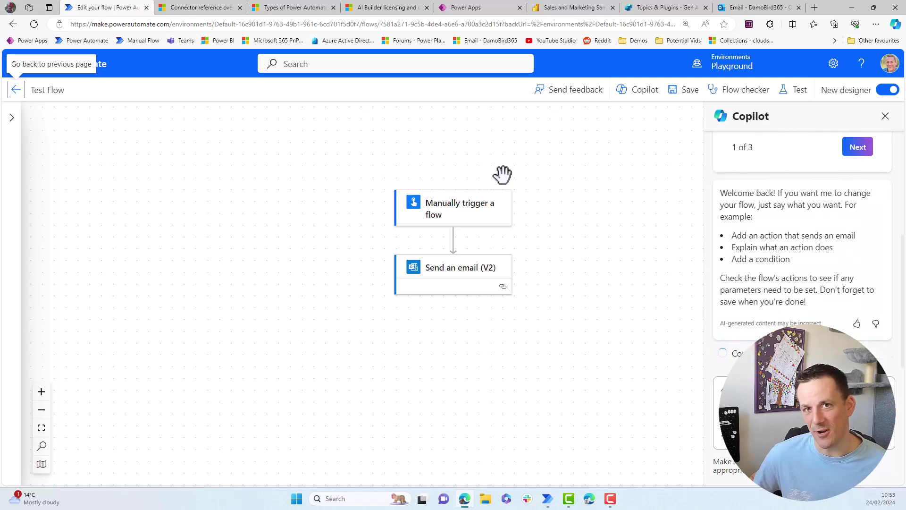
pyautogui.click(480, 7)
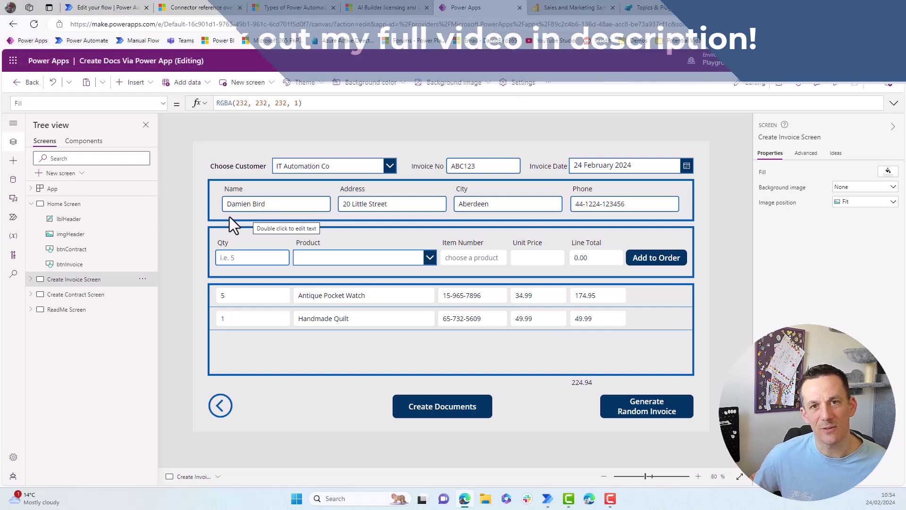
# - From the app's Power Automate pane, open the Create Documents Via Power App flow for editing
pyautogui.click(13, 218)
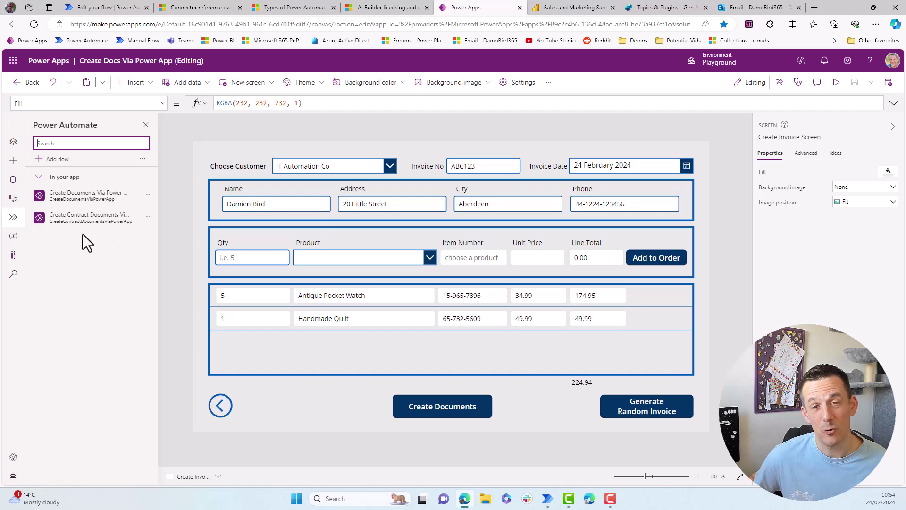
pyautogui.click(147, 203)
pyautogui.click(161, 223)
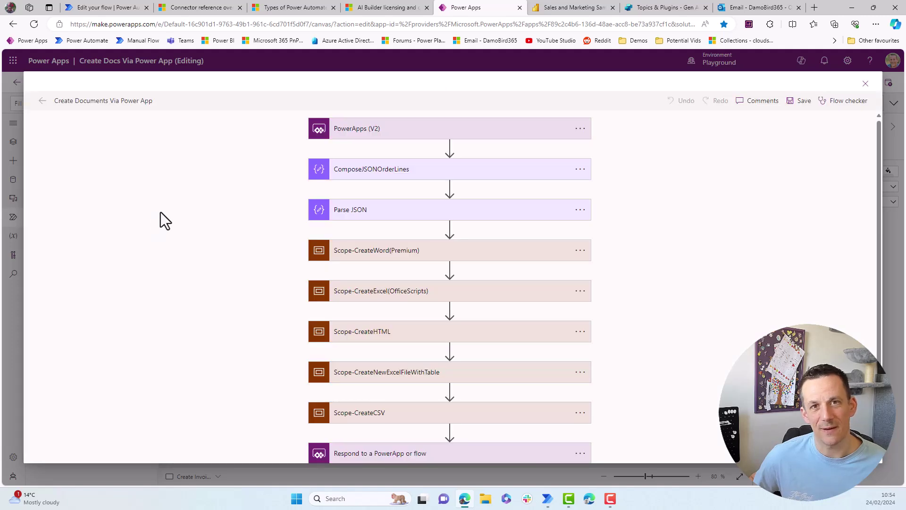
# - Inspect the trigger's inputs and the Send an email step's recipient, subject and body
pyautogui.click(359, 129)
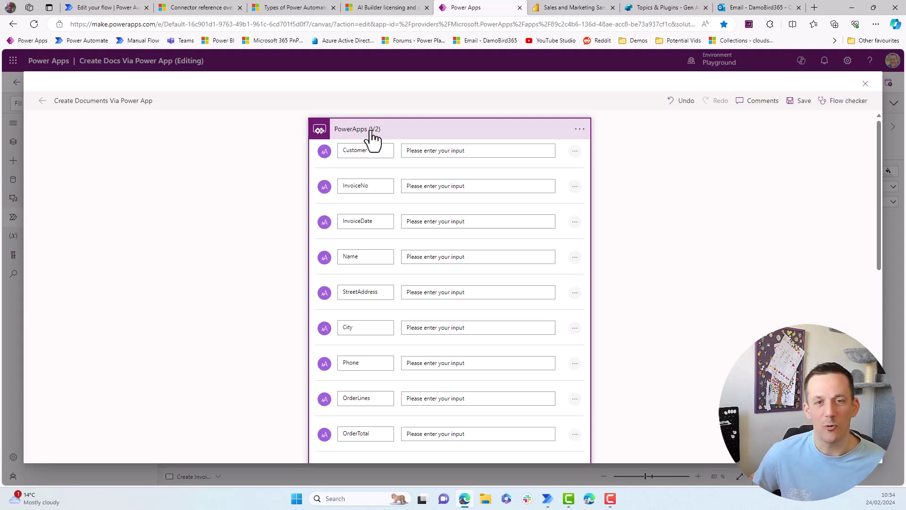
pyautogui.click(372, 136)
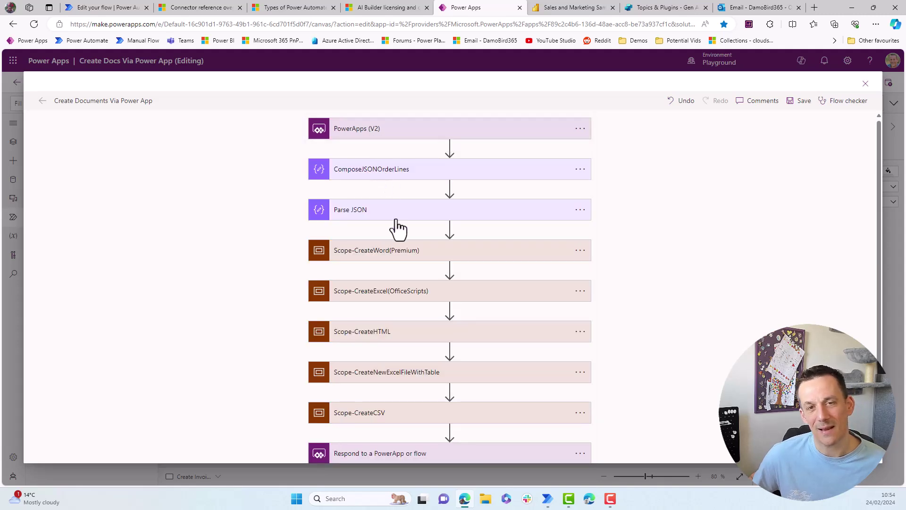
pyautogui.scroll(-2, 399, 236)
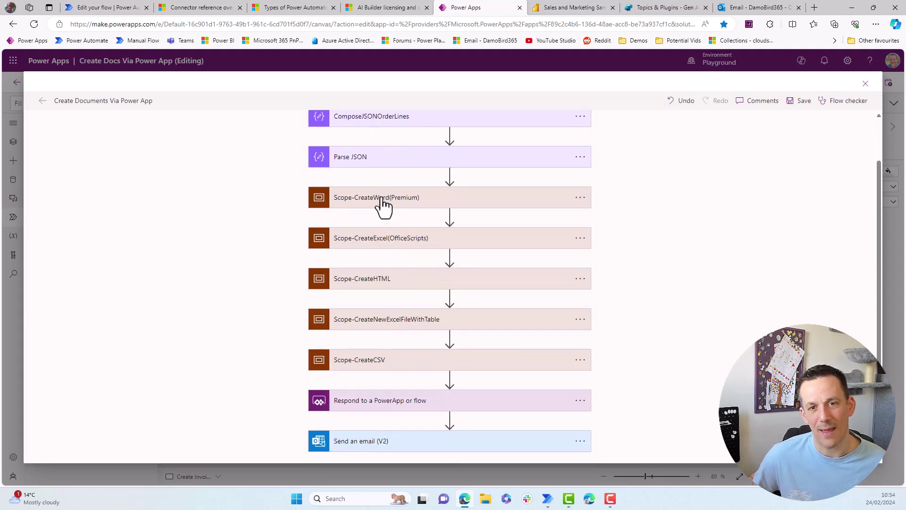
pyautogui.scroll(-1, 386, 377)
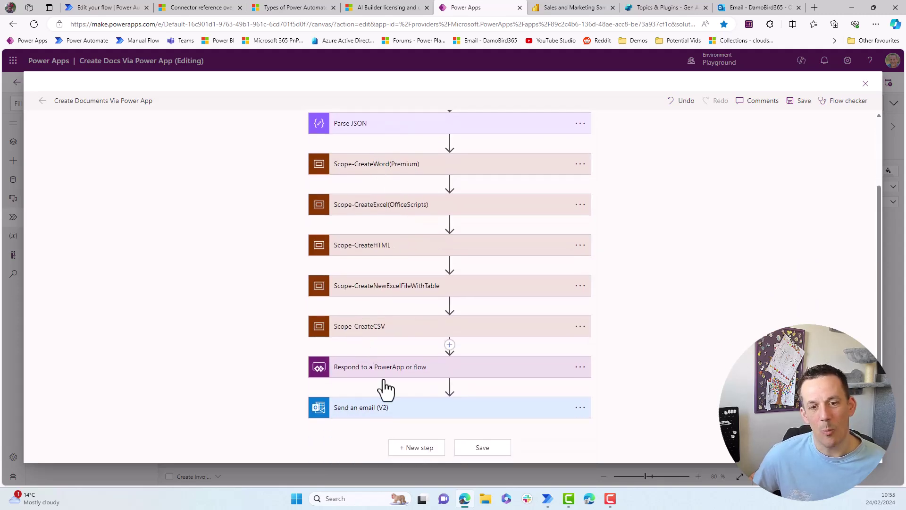
pyautogui.click(380, 413)
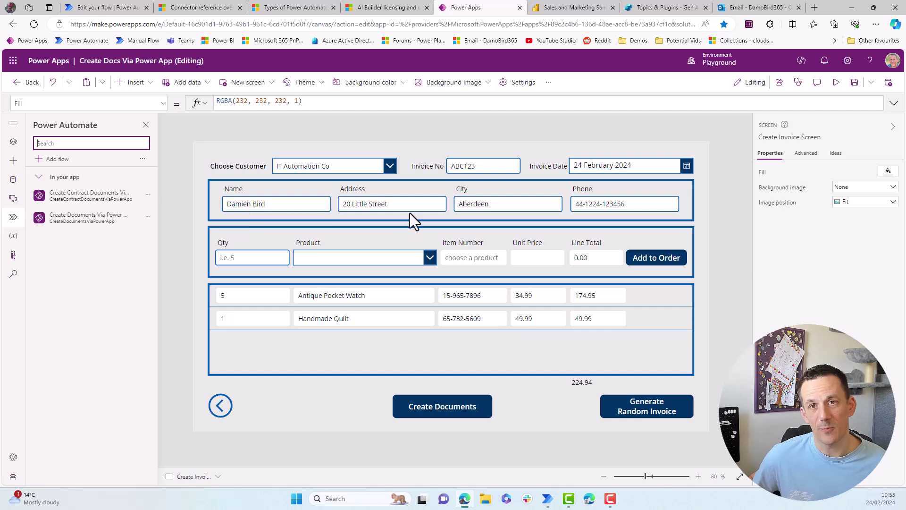
# - Preview the app and create the documents for invoice ABC123
pyautogui.click(835, 83)
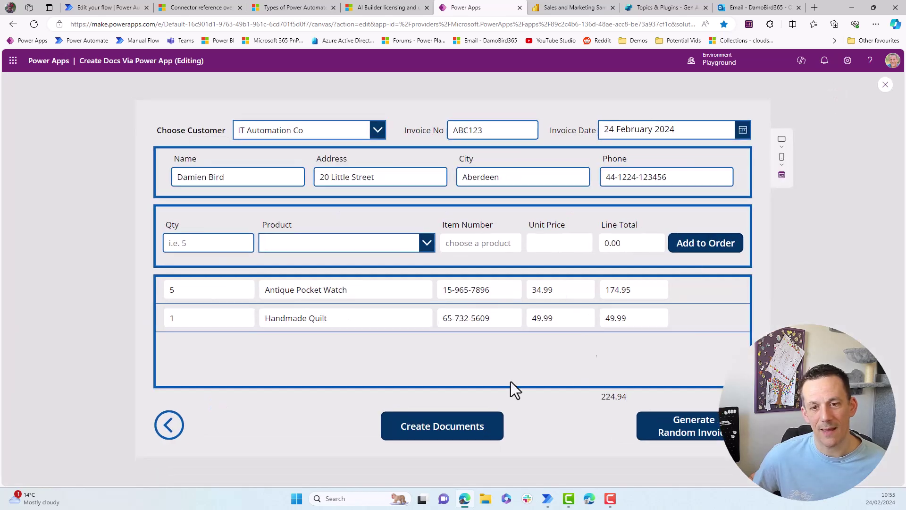
pyautogui.click(435, 427)
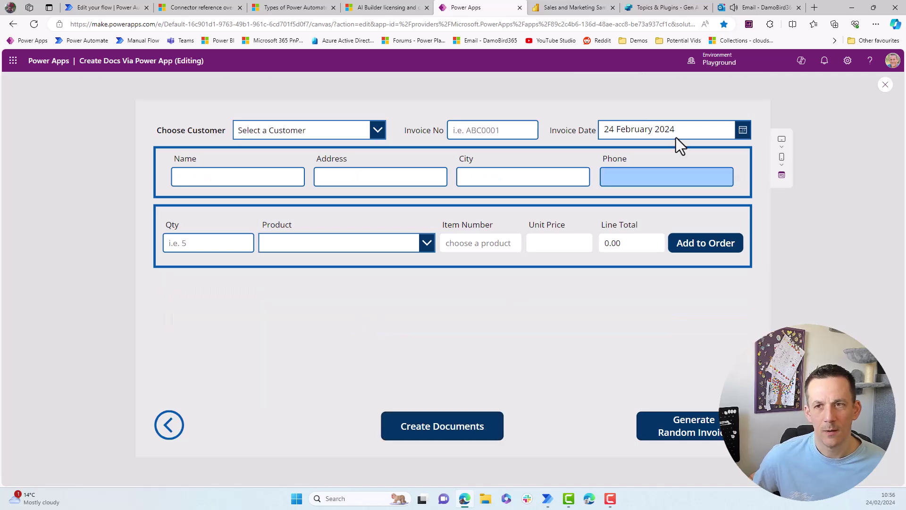
# - In Outlook, open the PDF Versions email and preview the ABC123-Word.pdf invoice attachment
pyautogui.click(766, 8)
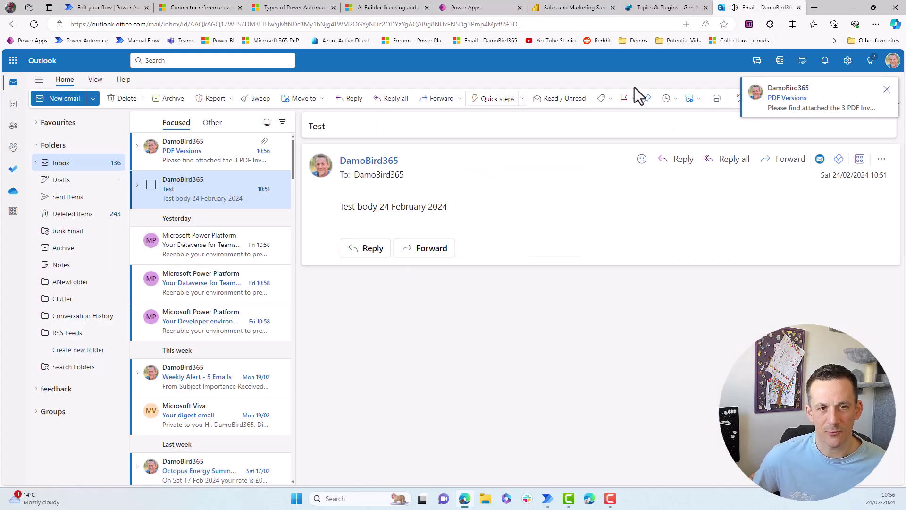
pyautogui.click(195, 152)
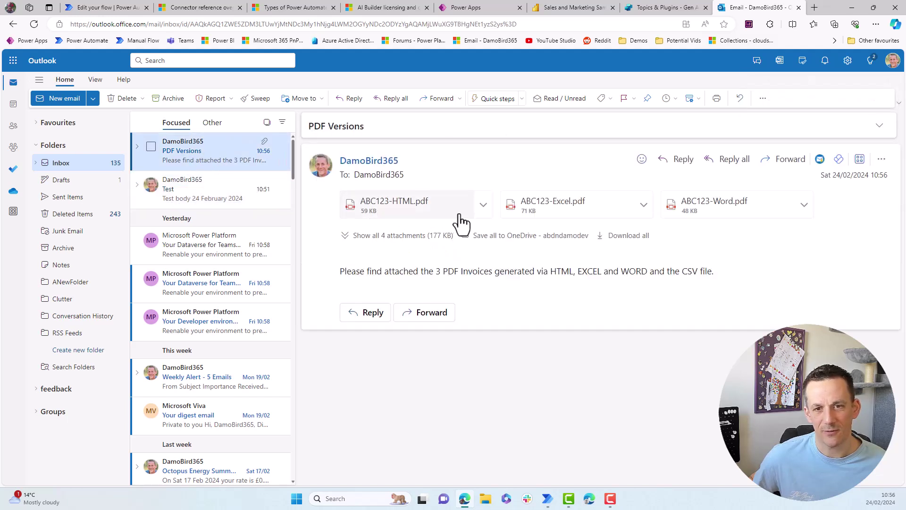
pyautogui.click(702, 213)
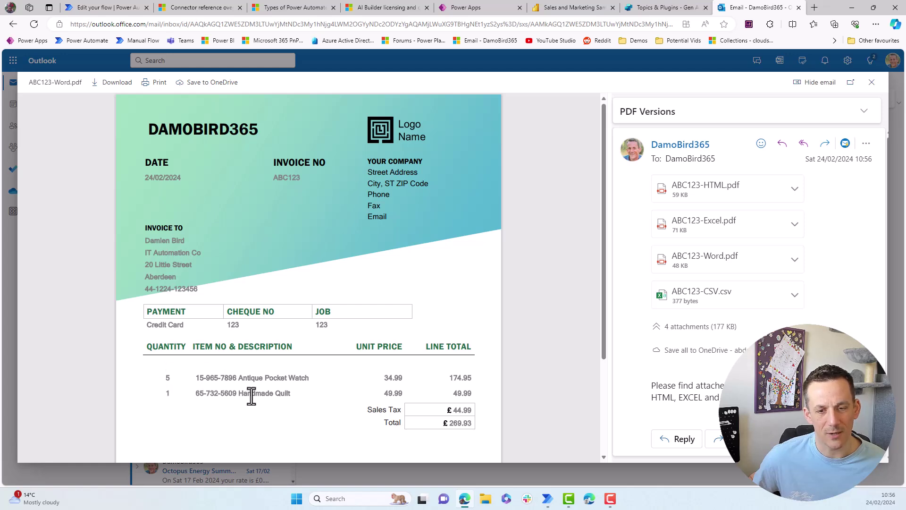
pyautogui.scroll(-3, 251, 395)
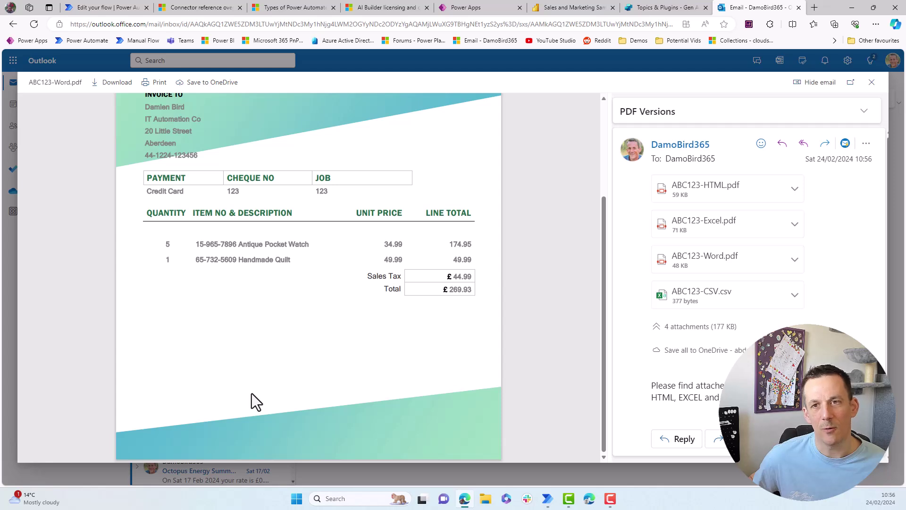
pyautogui.scroll(3, 251, 394)
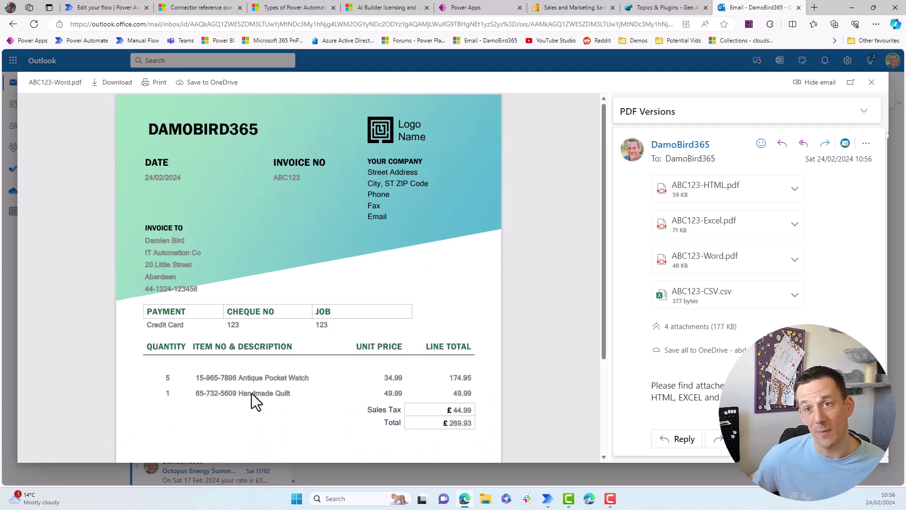
# - Go to the Sales and Marketing Sample report with its Run flow button
pyautogui.click(572, 7)
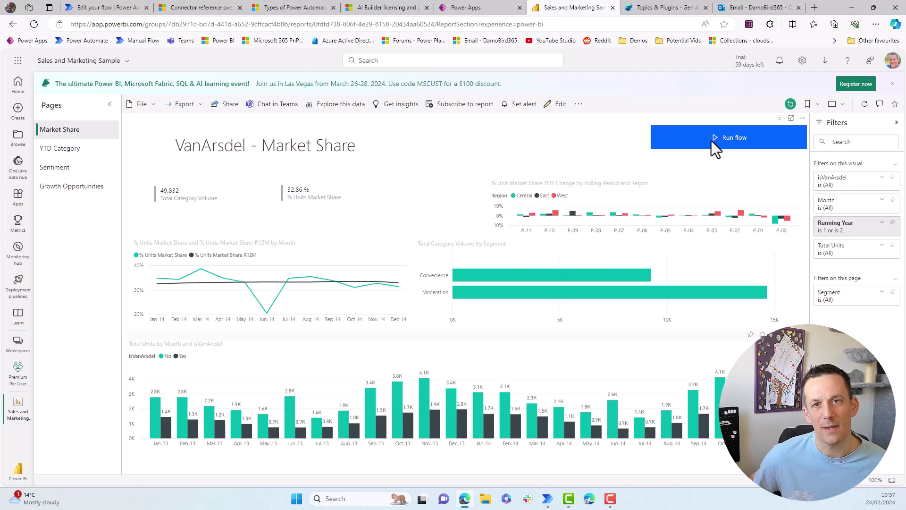
# - In Lesson 1 - A simple topic, add a Call an action node that creates a new flow
pyautogui.click(652, 7)
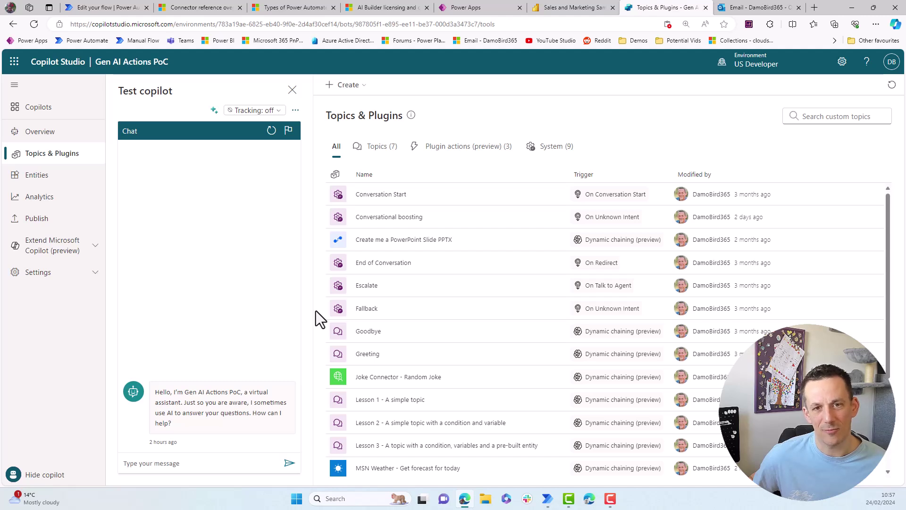
pyautogui.click(378, 401)
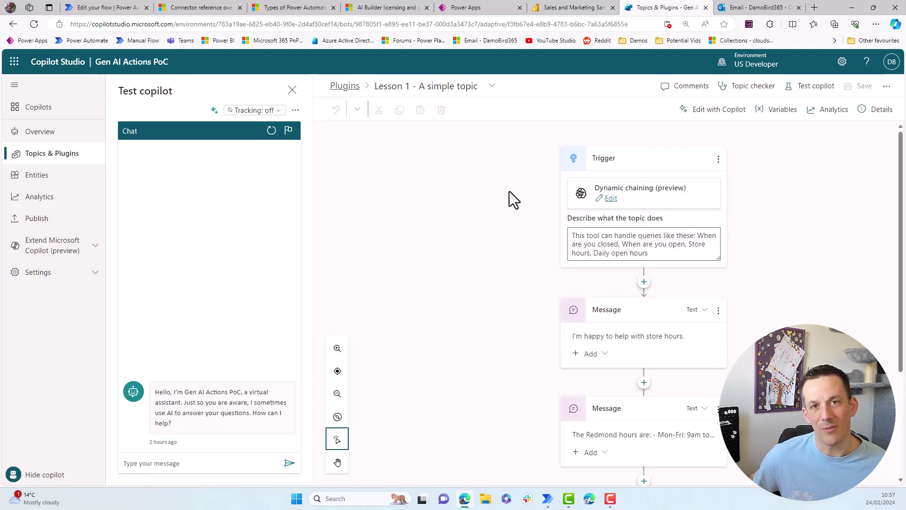
pyautogui.scroll(-5, 507, 198)
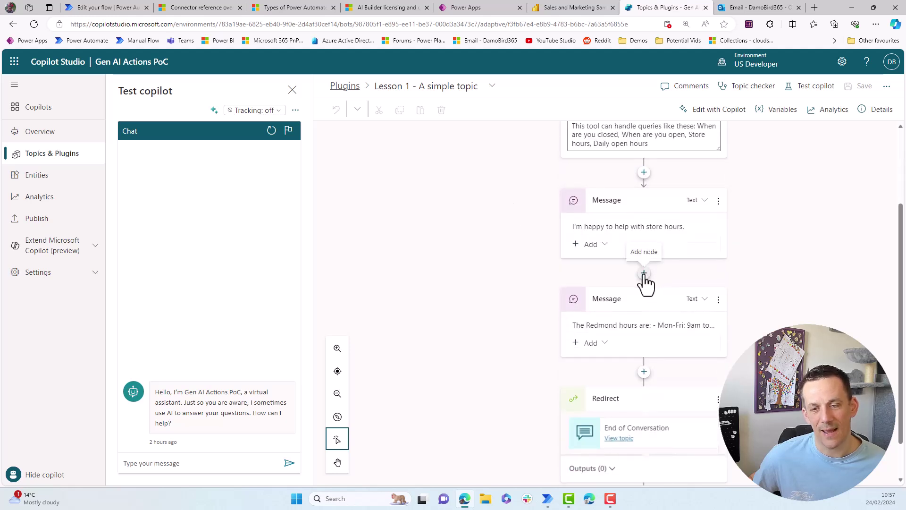
pyautogui.click(643, 273)
pyautogui.moveTo(629, 429)
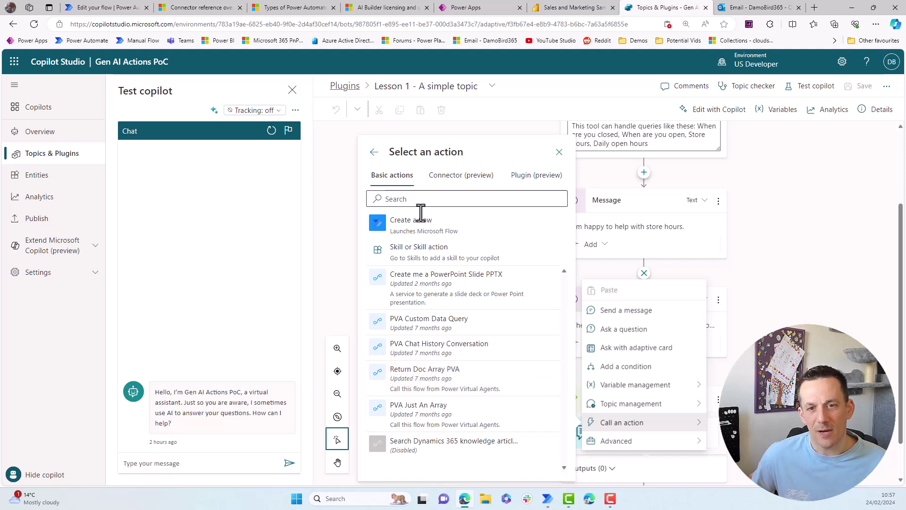
pyautogui.click(414, 231)
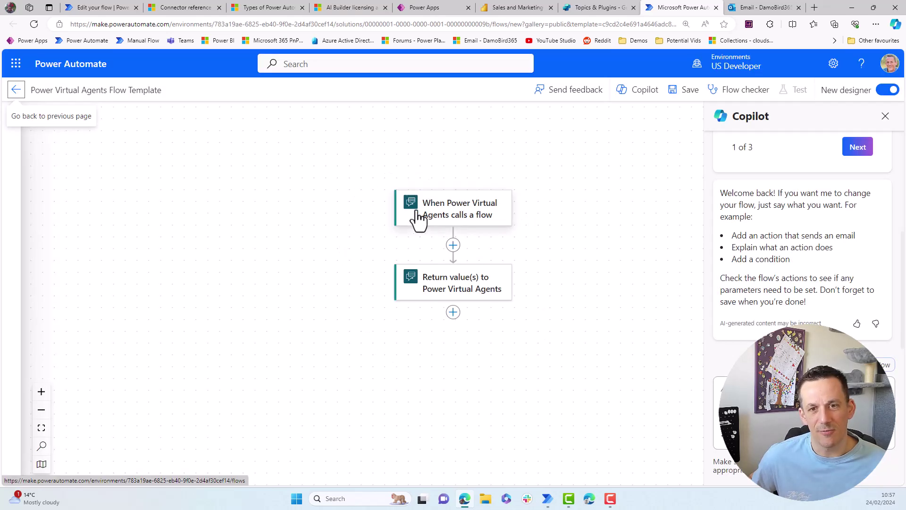
# - Inspect the template's trigger inputs and return-value outputs, then insert a step between them
pyautogui.click(446, 217)
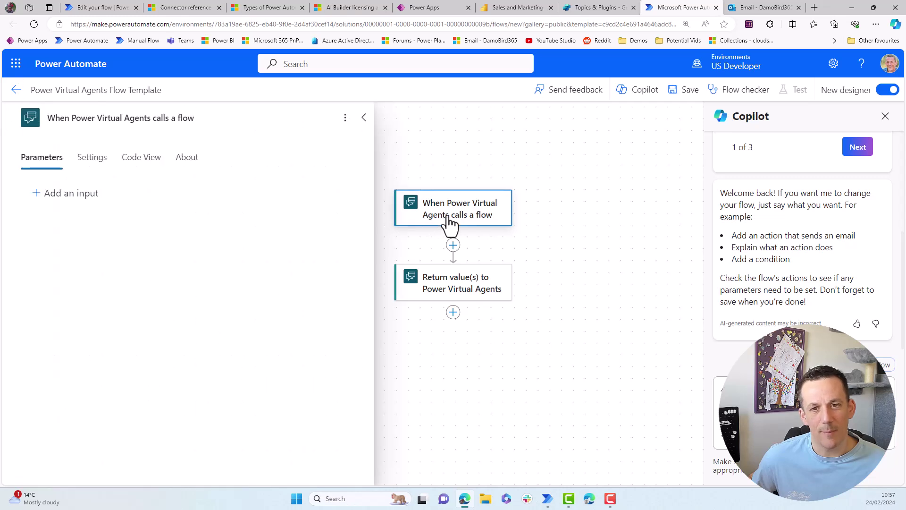
pyautogui.click(453, 291)
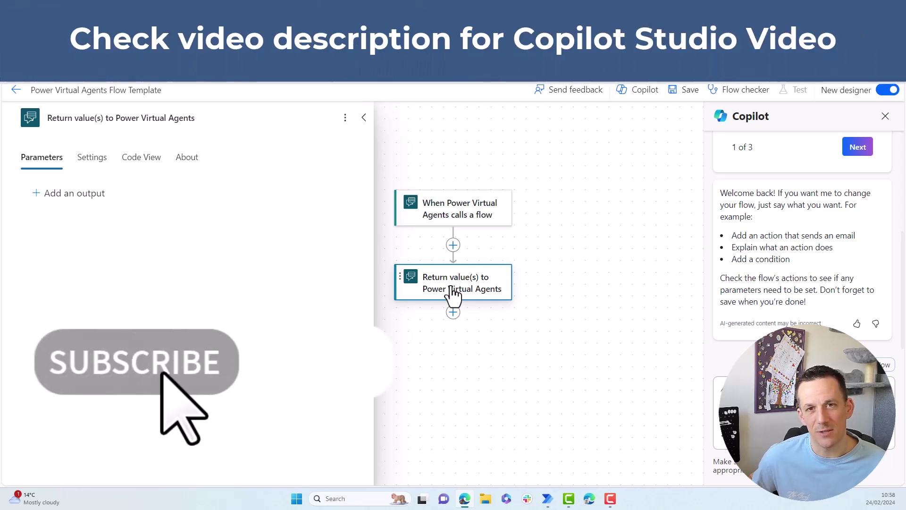
pyautogui.click(453, 245)
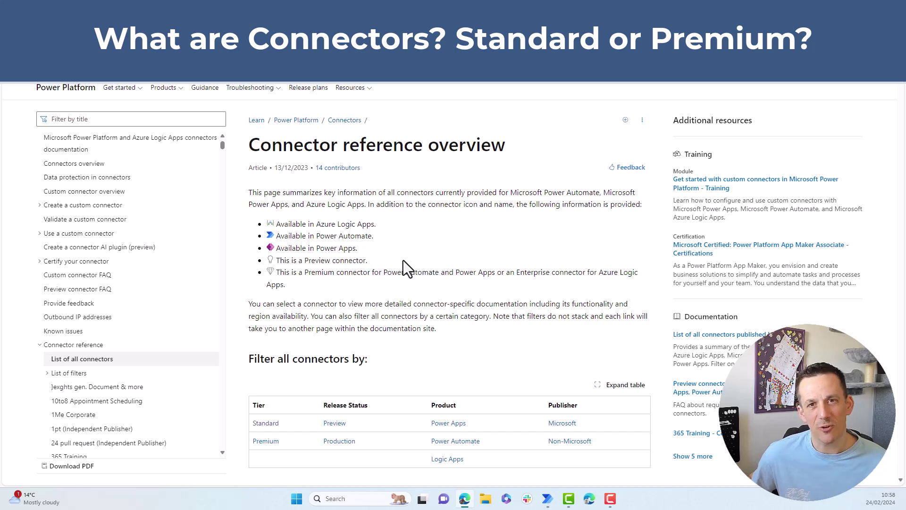
# - Scroll the Connector reference overview to the List of Connectors and back to the filter table
pyautogui.scroll(-1, 404, 263)
pyautogui.scroll(-5, 404, 261)
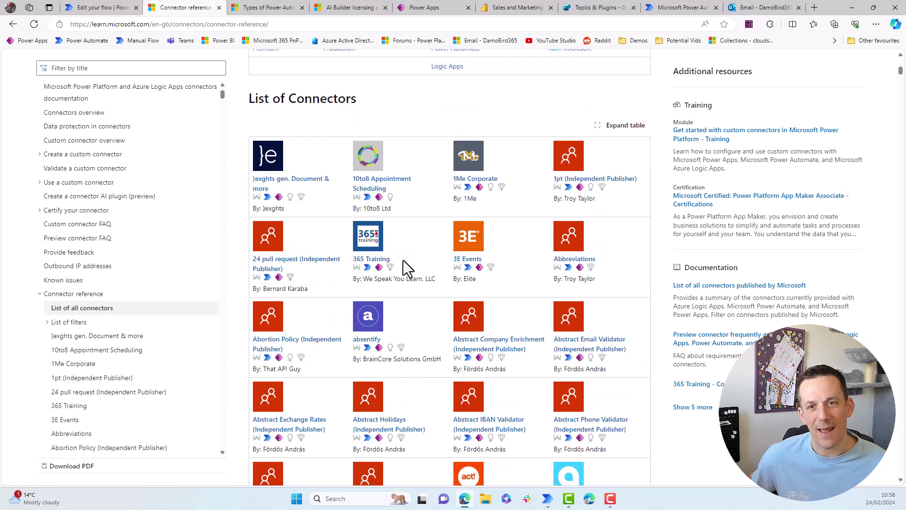
pyautogui.scroll(2, 403, 260)
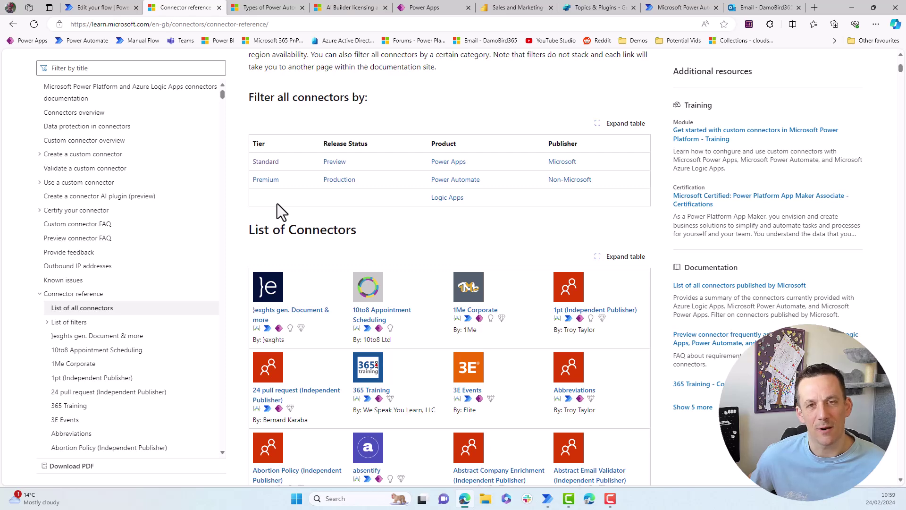
pyautogui.hotkey('ctrl', 'Tab')
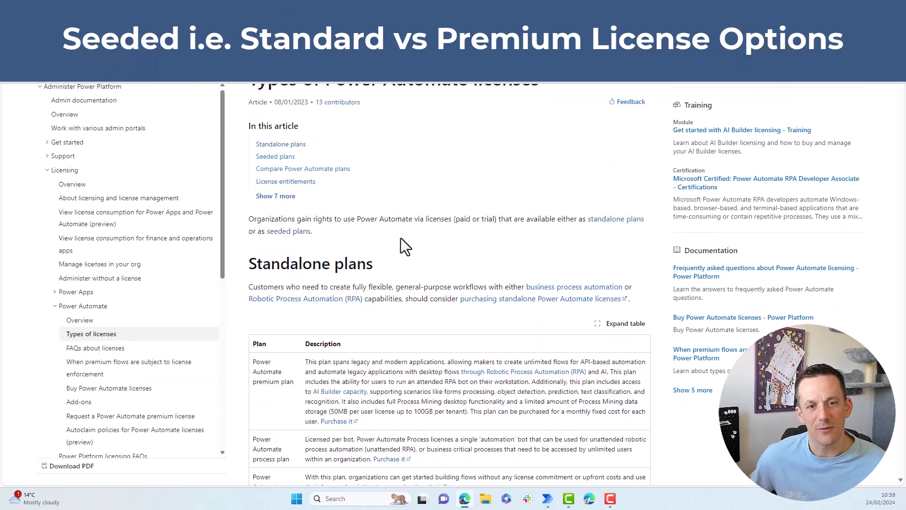
# - Scroll to the seeded plans, highlight Microsoft 365, then reach the Compare Power Automate plans table
pyautogui.scroll(-3, 401, 238)
pyautogui.scroll(-6, 401, 238)
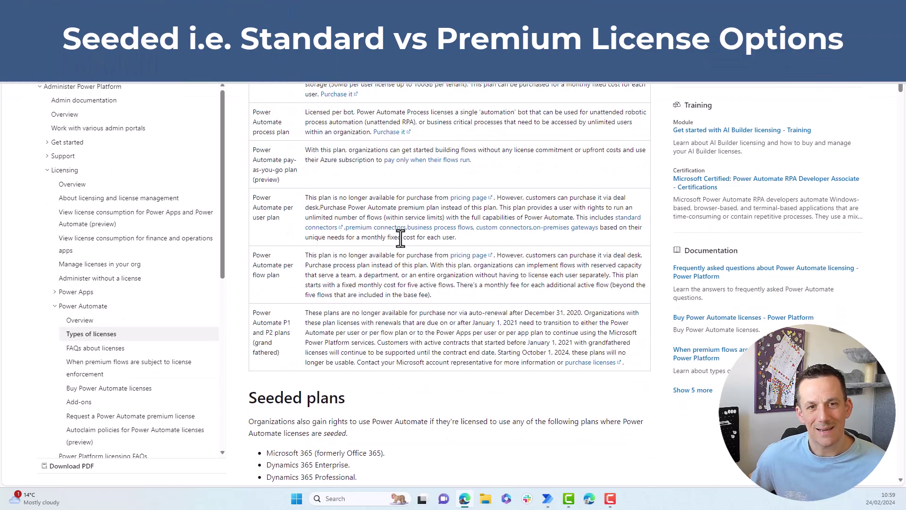
pyautogui.scroll(-5, 399, 239)
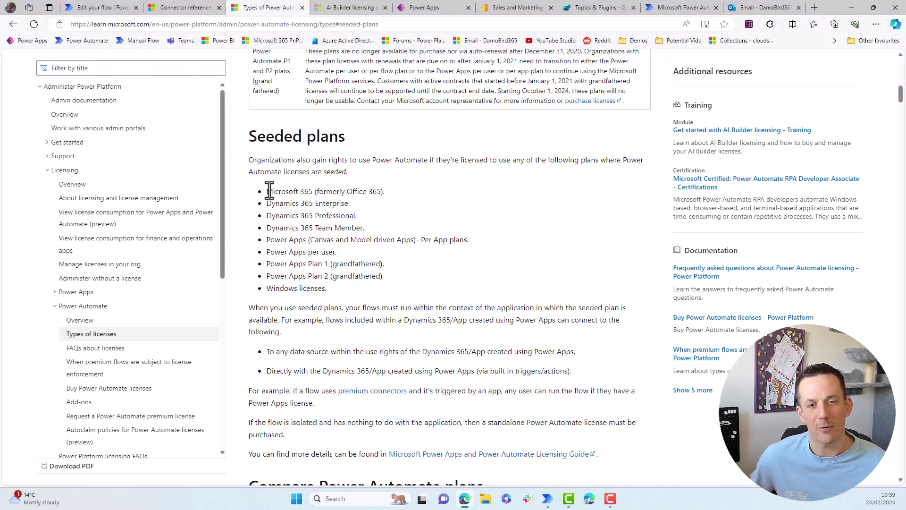
pyautogui.moveTo(266, 191); pyautogui.dragTo(313, 189)
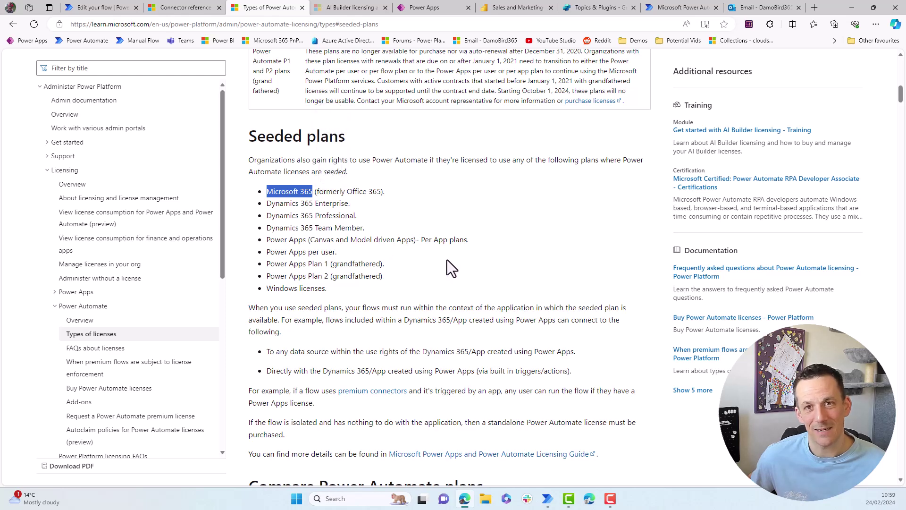
pyautogui.scroll(-8, 446, 259)
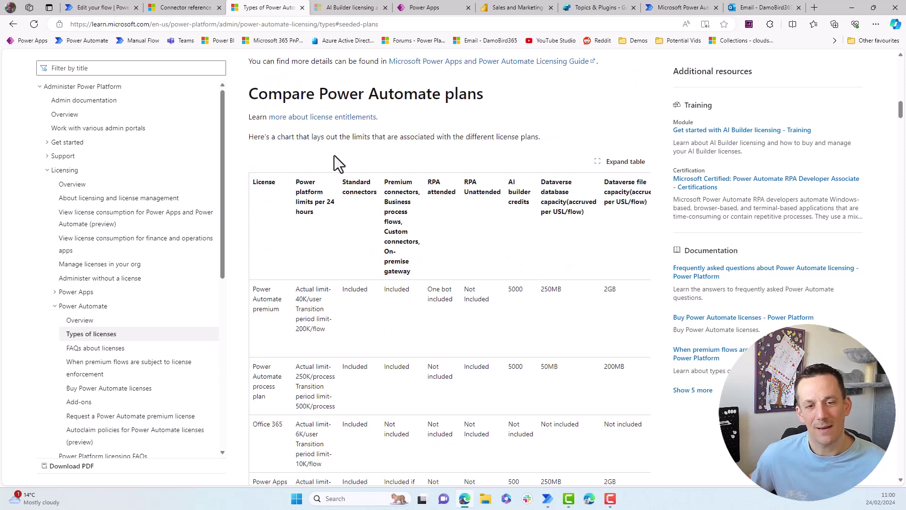
pyautogui.scroll(-1, 334, 155)
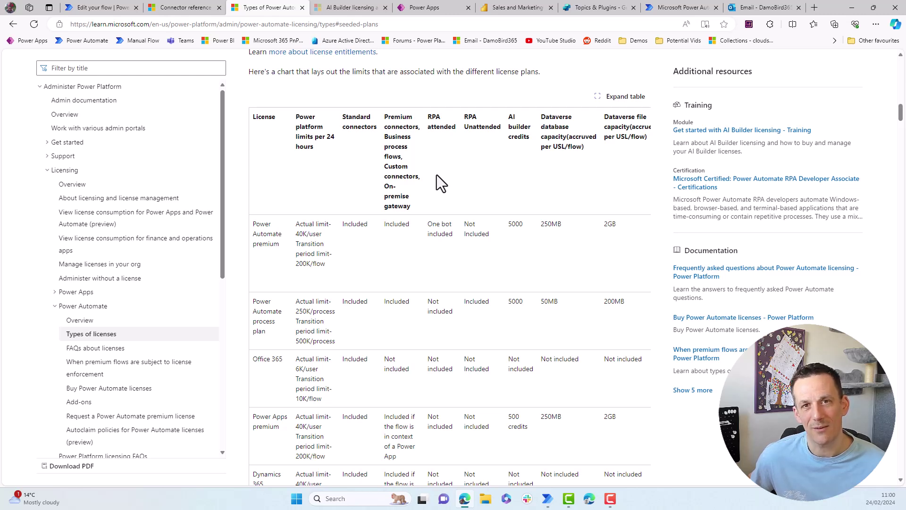
# - Move to the AI Builder licensing and credit management article
pyautogui.hotkey('ctrl', 'Tab')
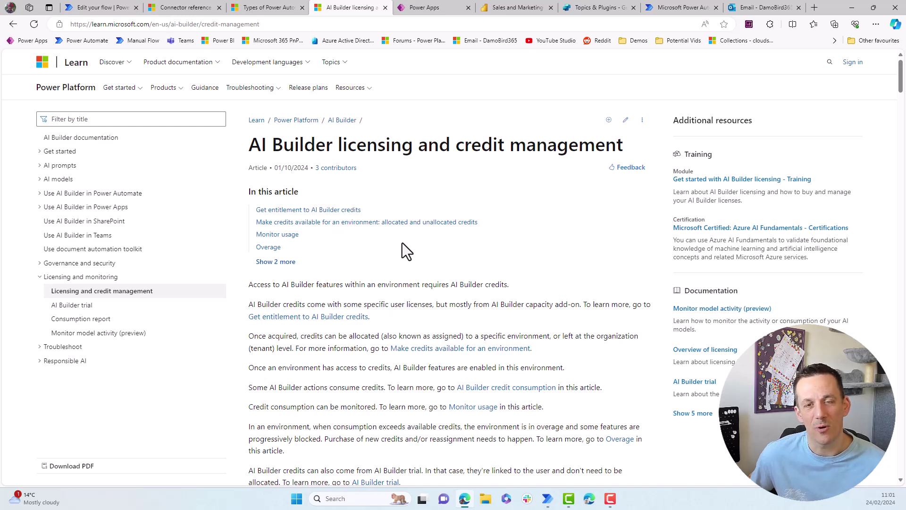
# - Switch to the Power Automate Desktop console's My flows list
pyautogui.hotkey('alt', 'Tab')
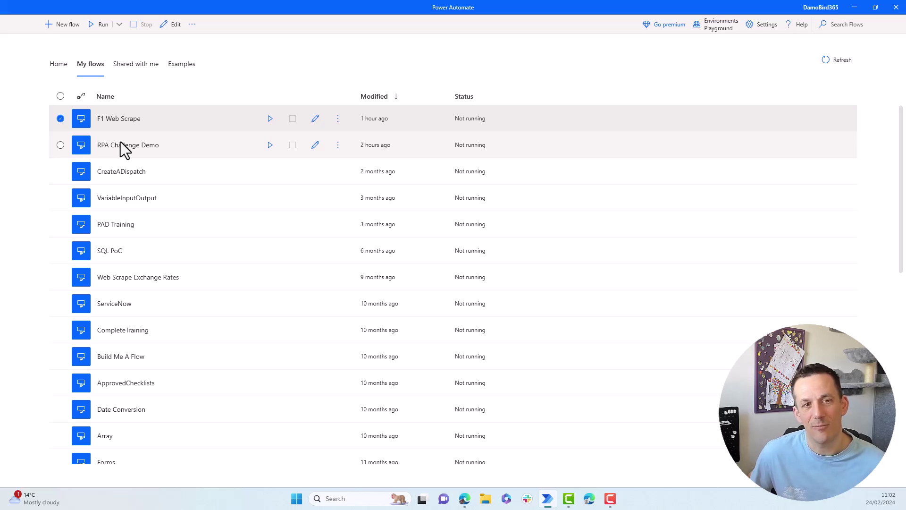
# - Select the RPA Challenge Demo flow, open it in the designer and start a run
pyautogui.click(317, 146)
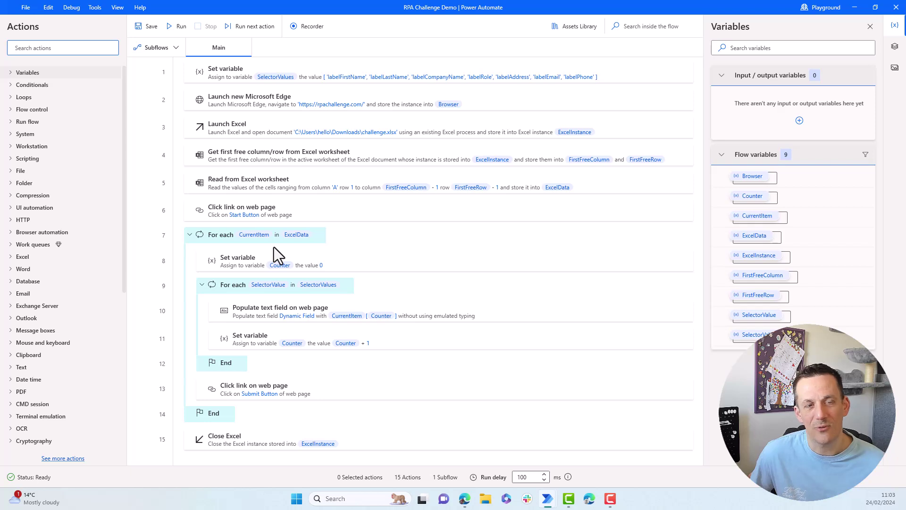
pyautogui.click(177, 29)
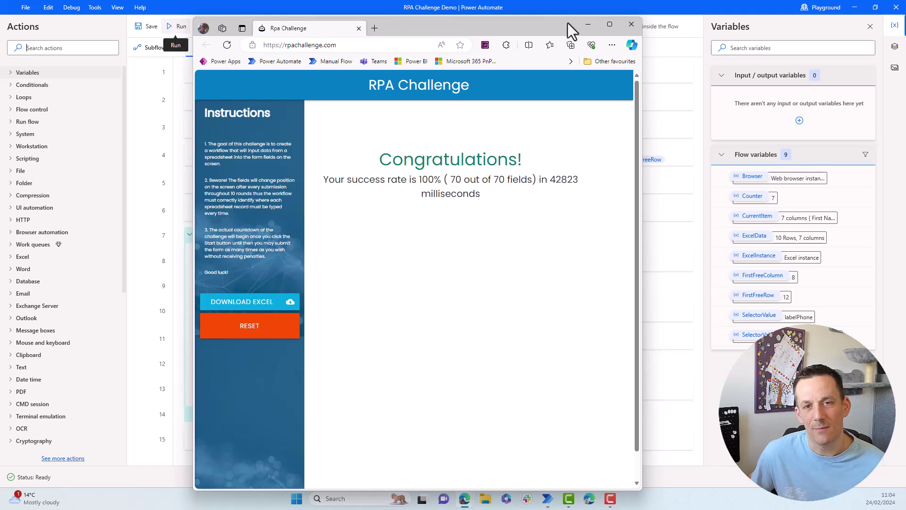
# - Close the Edge window after the RPA Challenge finishes at 100%
pyautogui.click(631, 26)
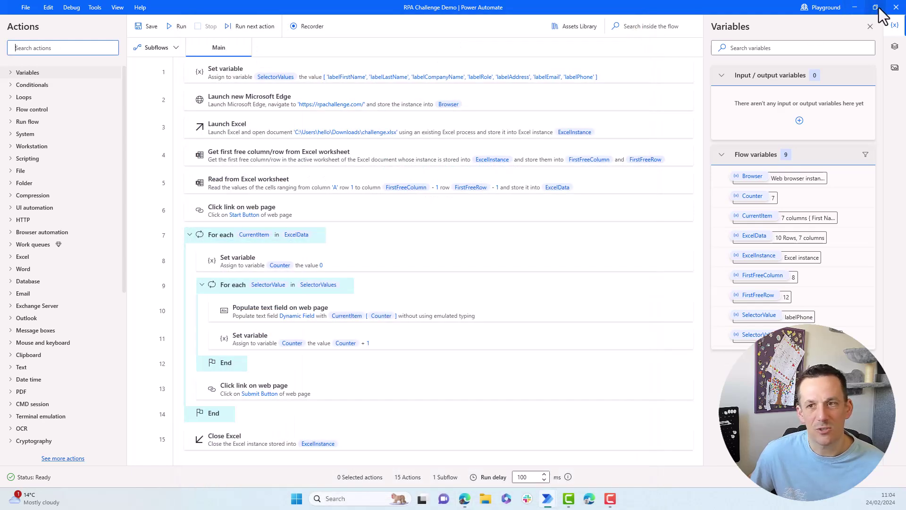
# - Leave the designer, rerun RPA Challenge Demo from My flows, and minimise the browser
pyautogui.click(895, 8)
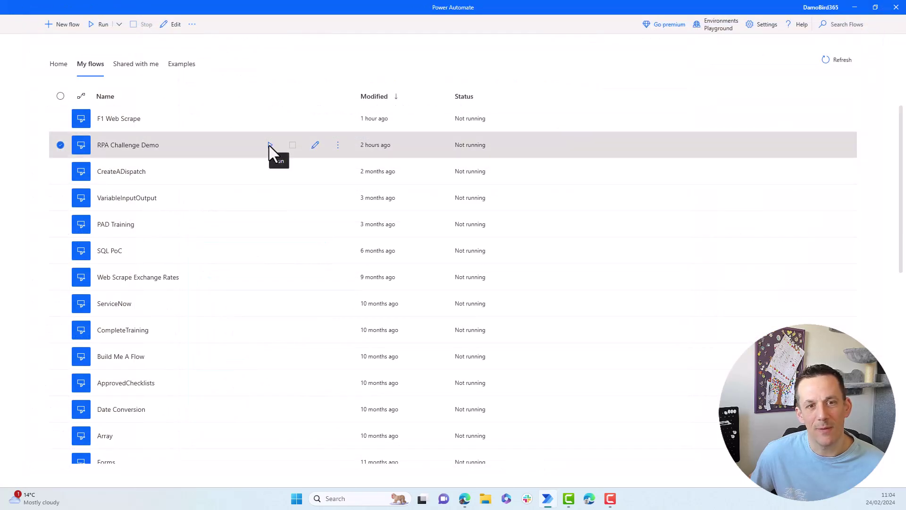
pyautogui.click(270, 145)
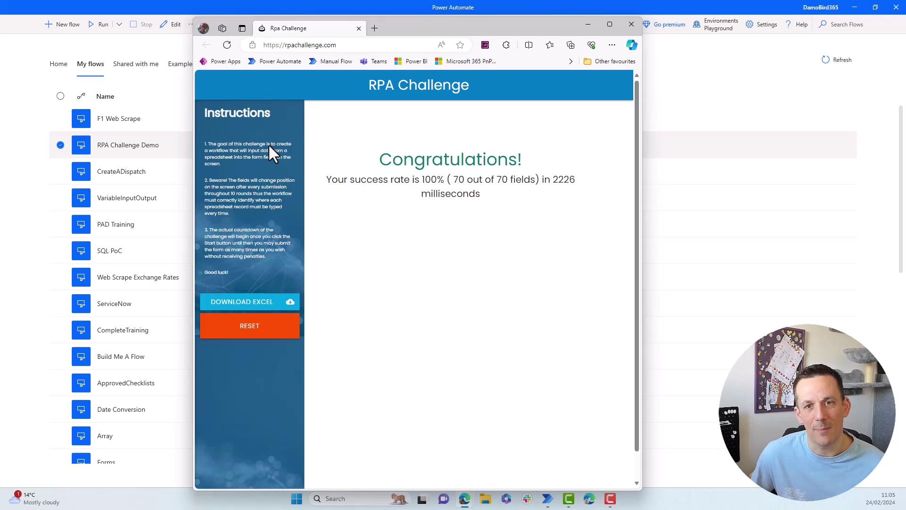
pyautogui.press('super+Down')
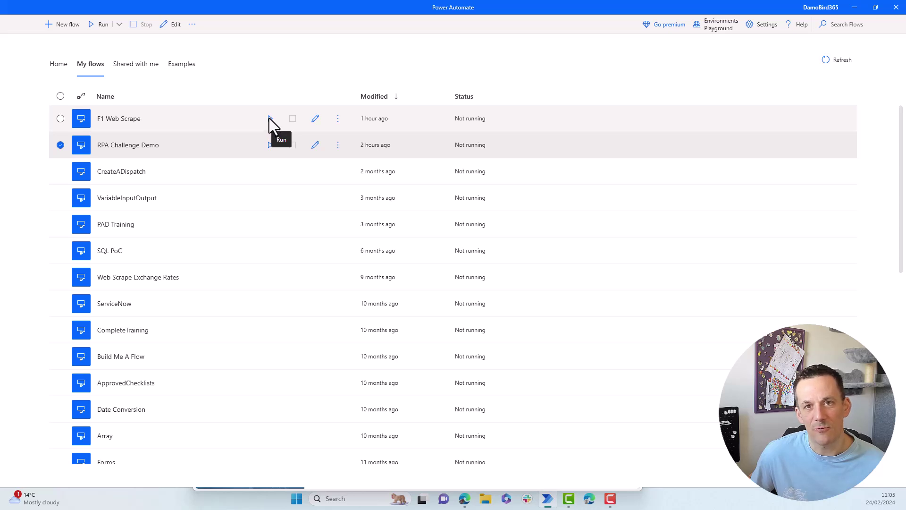
# - Run the F1 Web Scrape flow and go back to the 2023 Driver Standings page
pyautogui.click(270, 118)
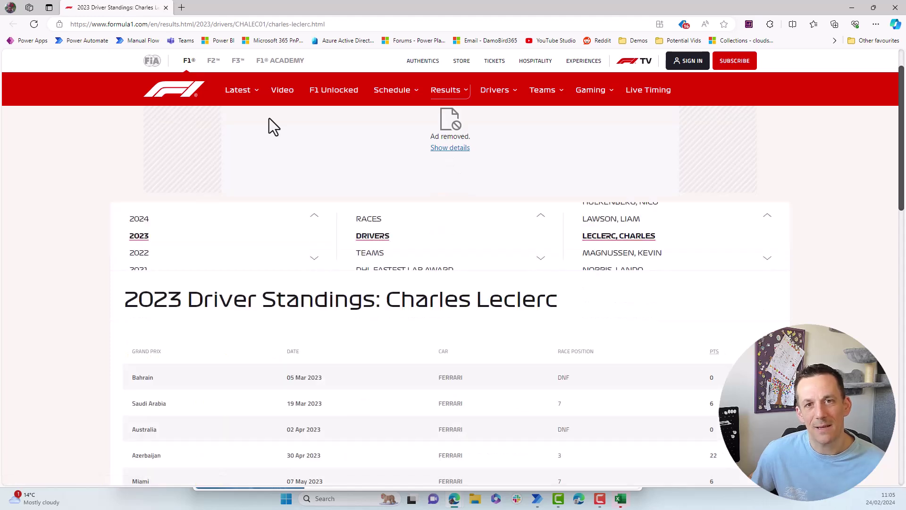
pyautogui.hotkey('alt', 'Left')
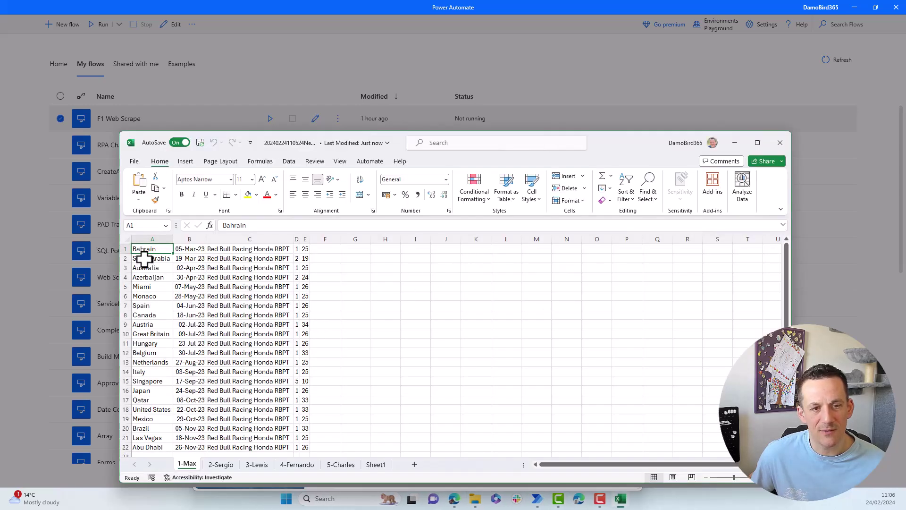
# - Browse the 2-Sergio, 3-Lewis, 4-Fernando and 5-Charles sheets, ending on Sheet1's standings
pyautogui.click(223, 469)
pyautogui.click(257, 465)
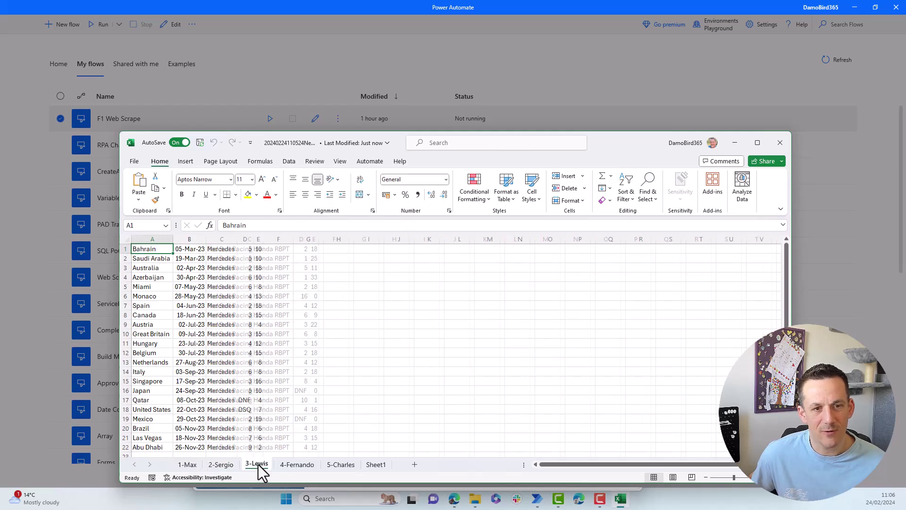
pyautogui.click(296, 465)
pyautogui.click(338, 467)
pyautogui.click(376, 464)
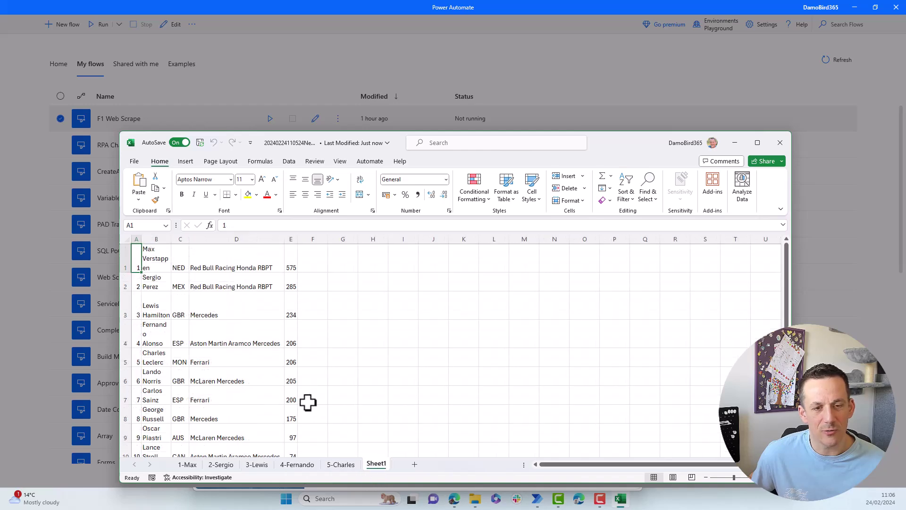